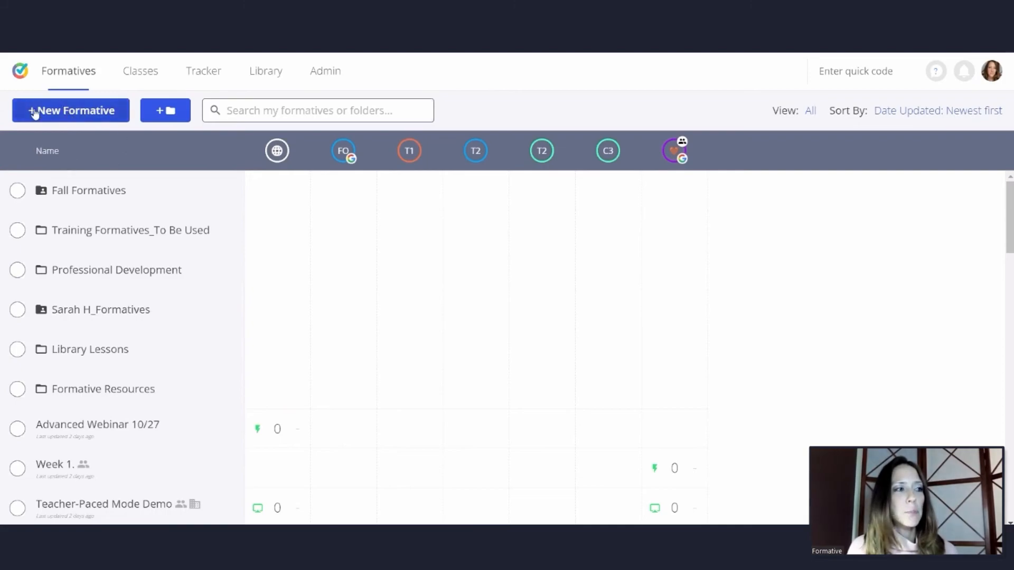
Create a new formative and title it "Advanced 10/29"
{"action": "left_click", "coordinate": [85, 116]}
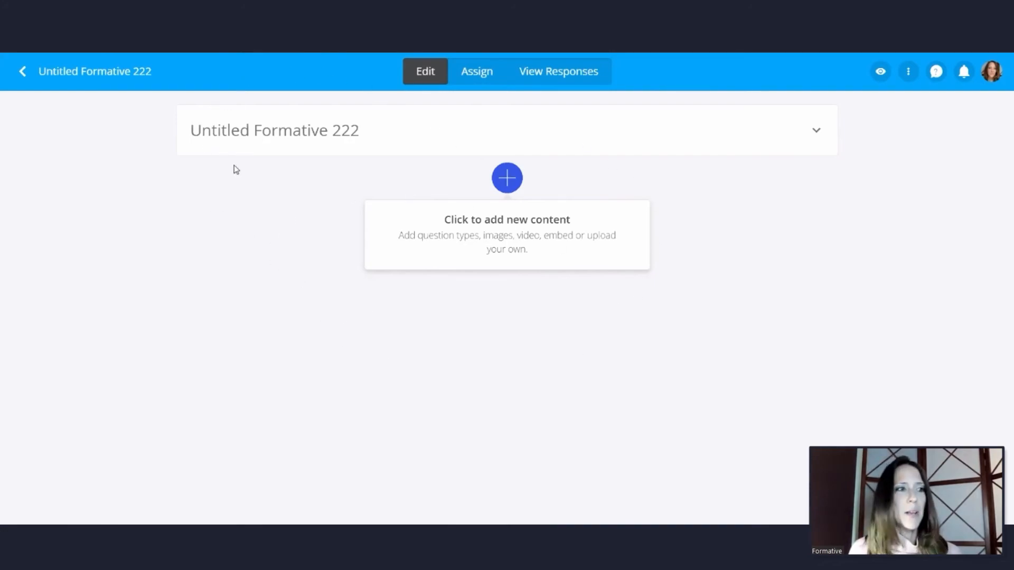
{"action": "left_click", "coordinate": [233, 136]}
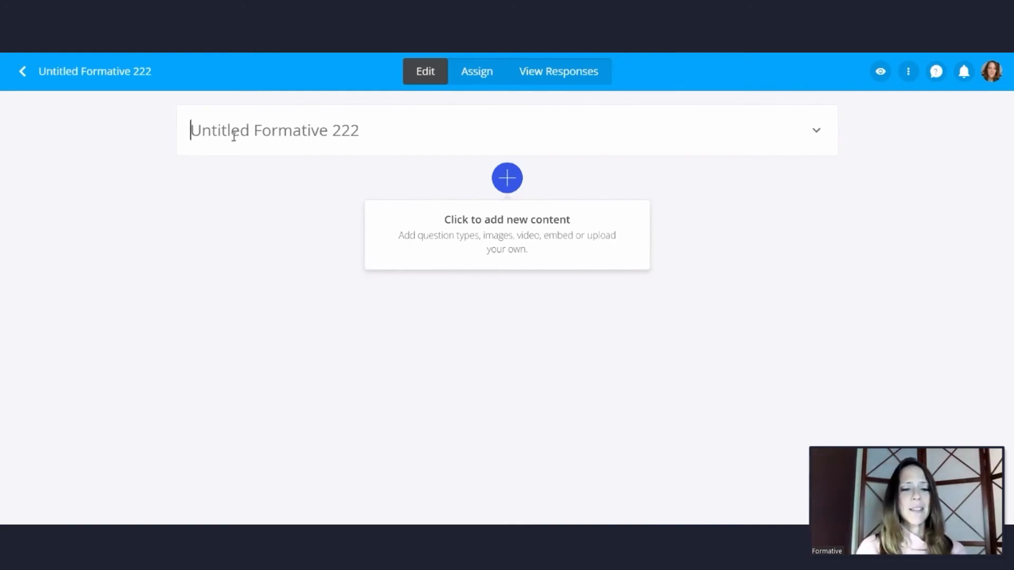
{"action": "type", "text": "Advacned"}
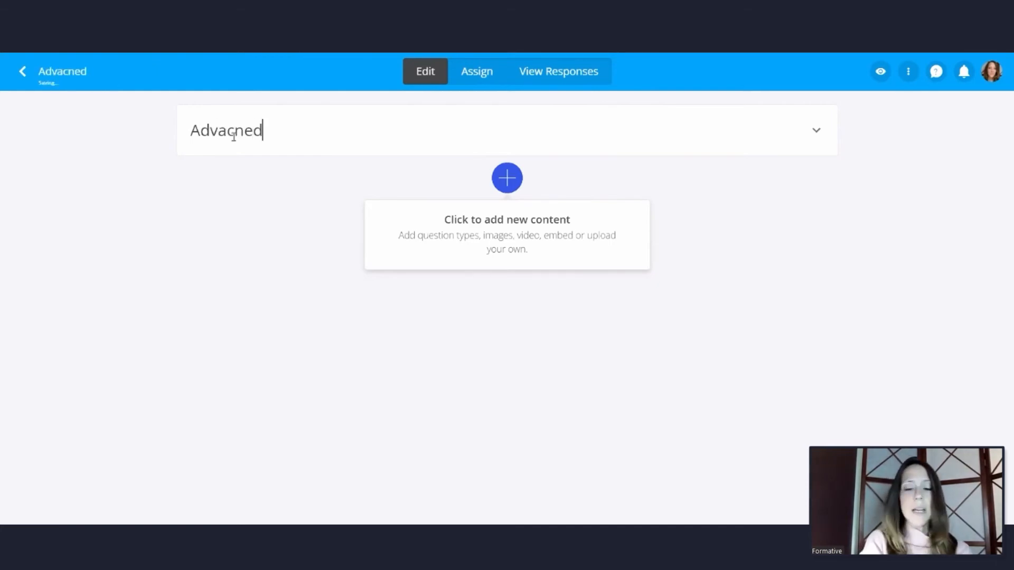
{"action": "key", "text": "BackSpace"}
{"action": "key", "text": "BackSpace"}
{"action": "key", "text": "BackSpace"}
{"action": "key", "text": "BackSpace"}
{"action": "key", "text": "BackSpace"}
{"action": "type", "text": "anced 10/29"}
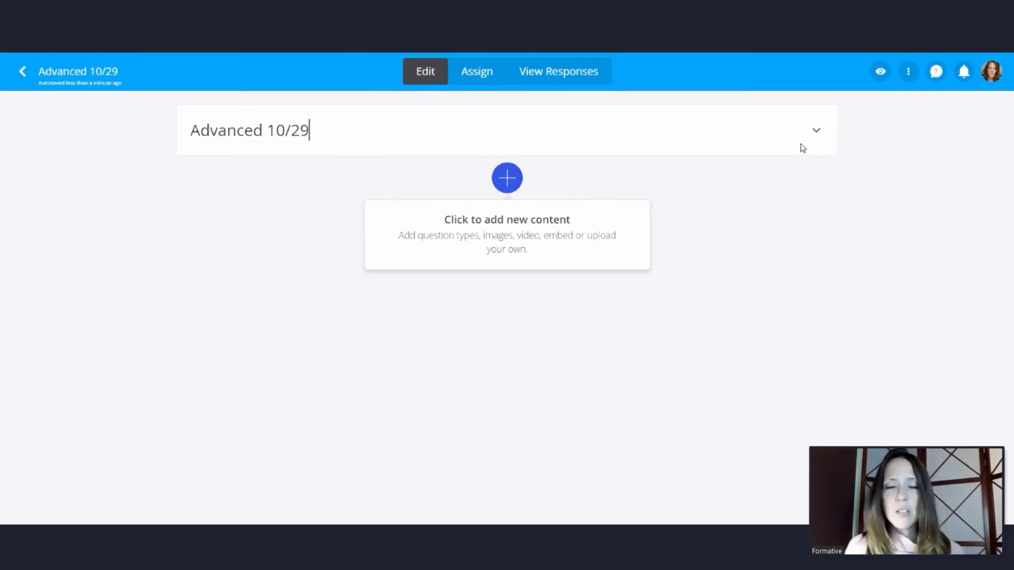
Add the instructions "Answer the questions" under the formative's title and collapse the instructions area
{"action": "left_click", "coordinate": [815, 132]}
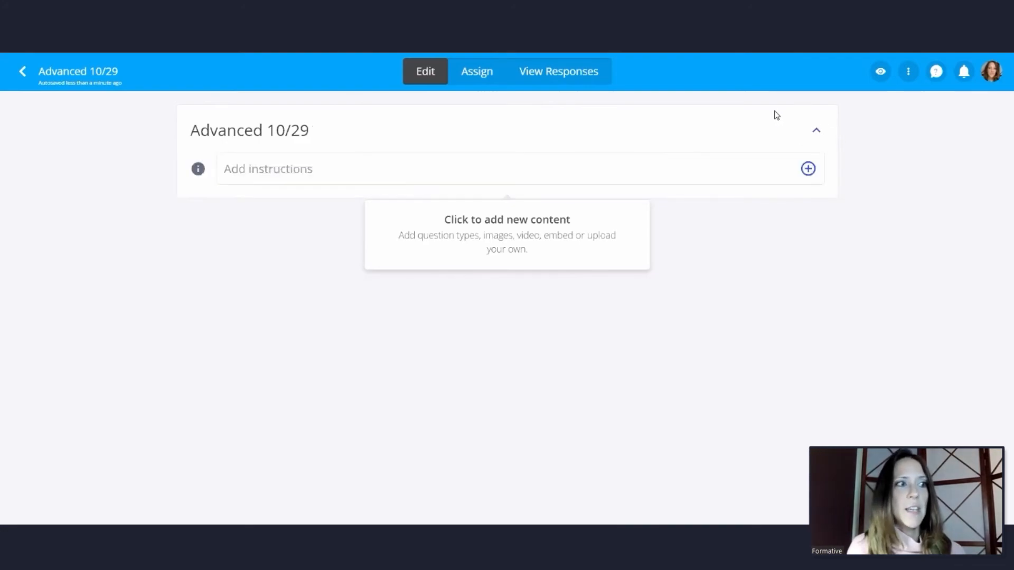
{"action": "left_click", "coordinate": [508, 170]}
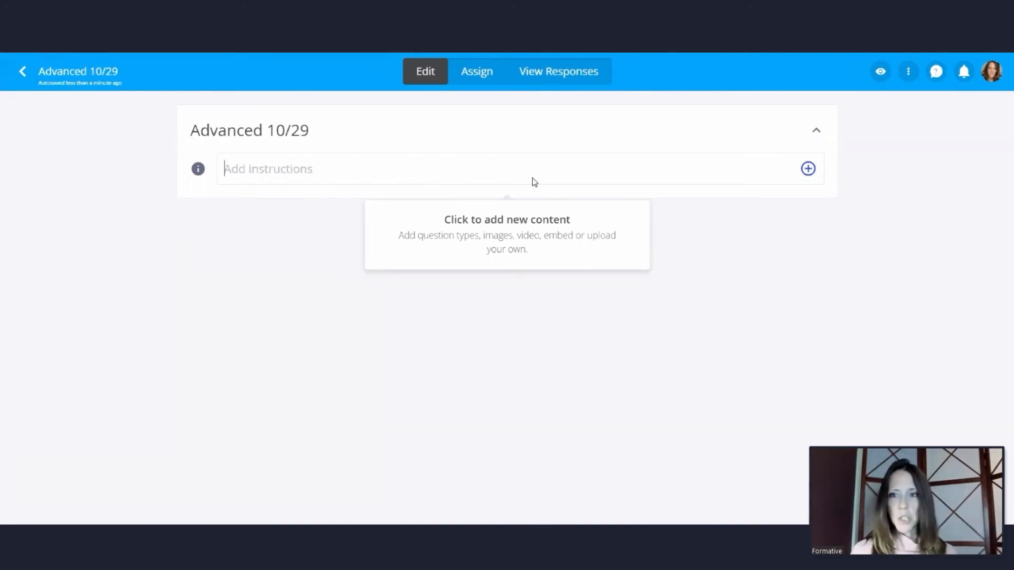
{"action": "type", "text": "Ab"}
{"action": "key", "text": "BackSpace"}
{"action": "type", "text": "nswer"}
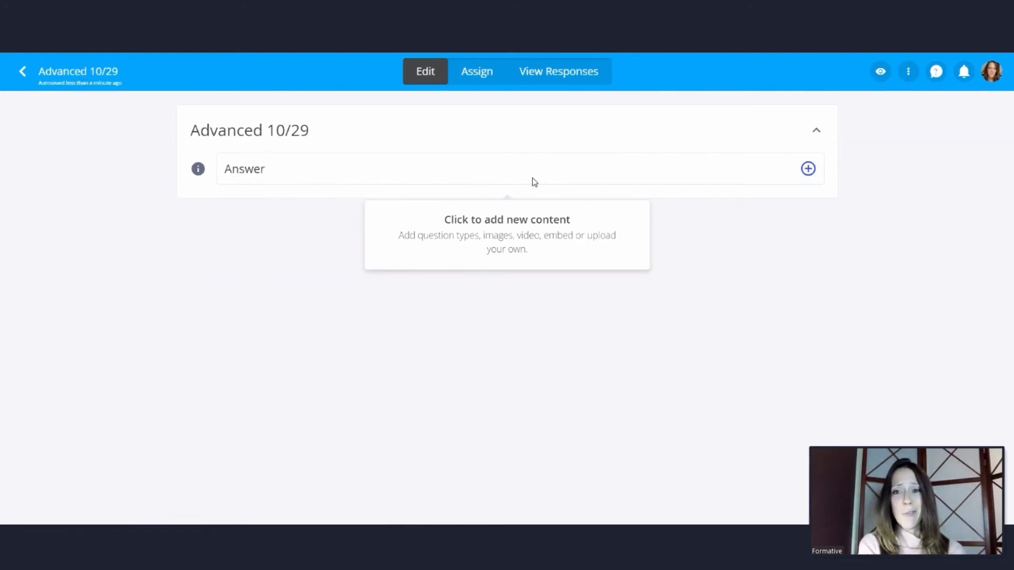
{"action": "type", "text": " the questions"}
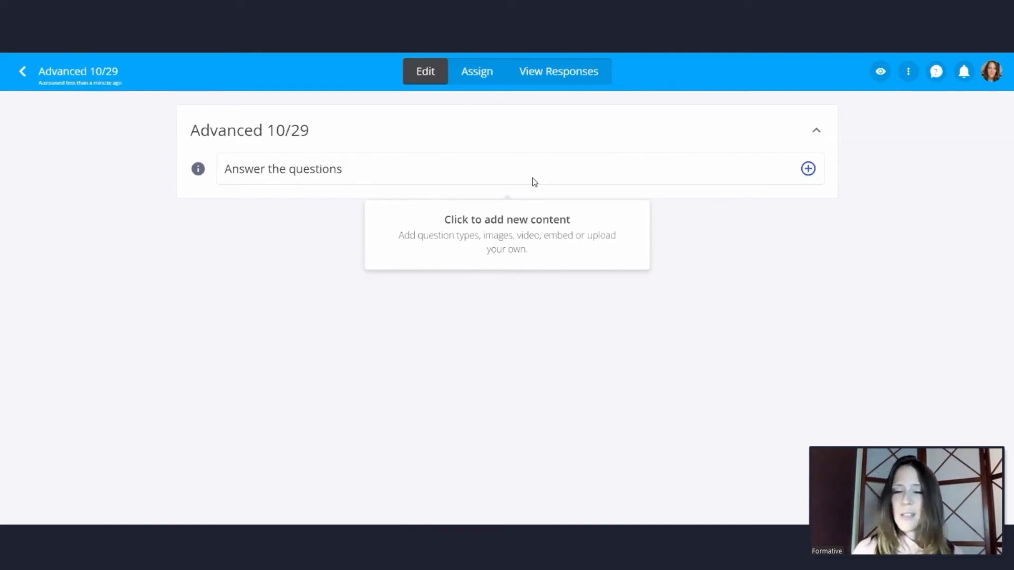
{"action": "left_click", "coordinate": [817, 132]}
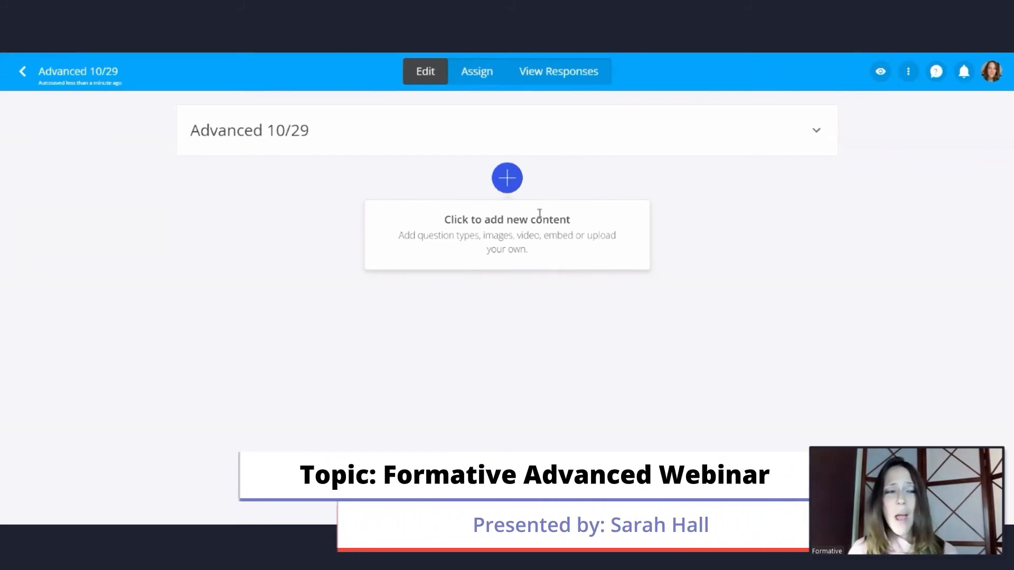
{"action": "left_click", "coordinate": [506, 178]}
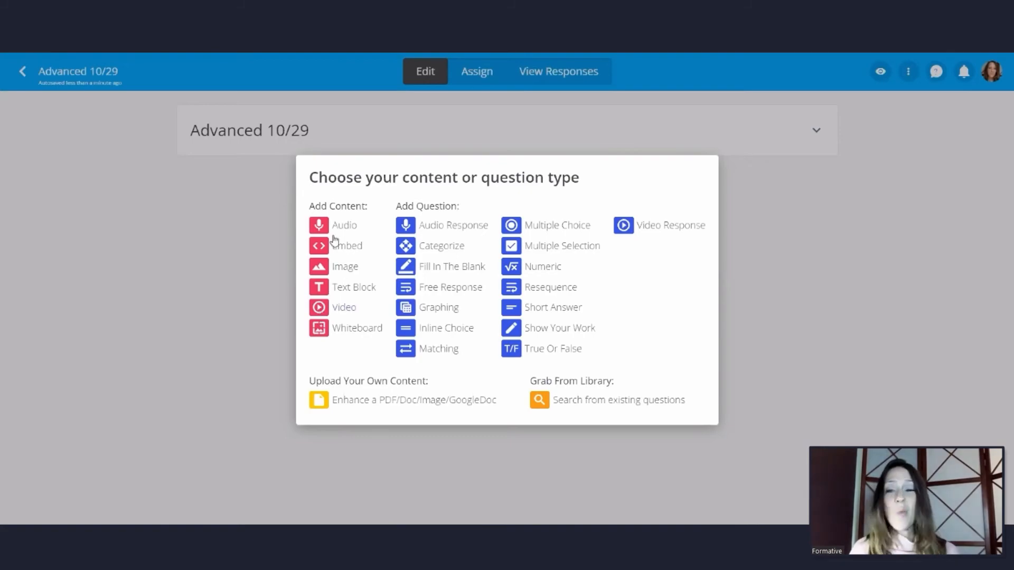
{"action": "left_click", "coordinate": [318, 308]}
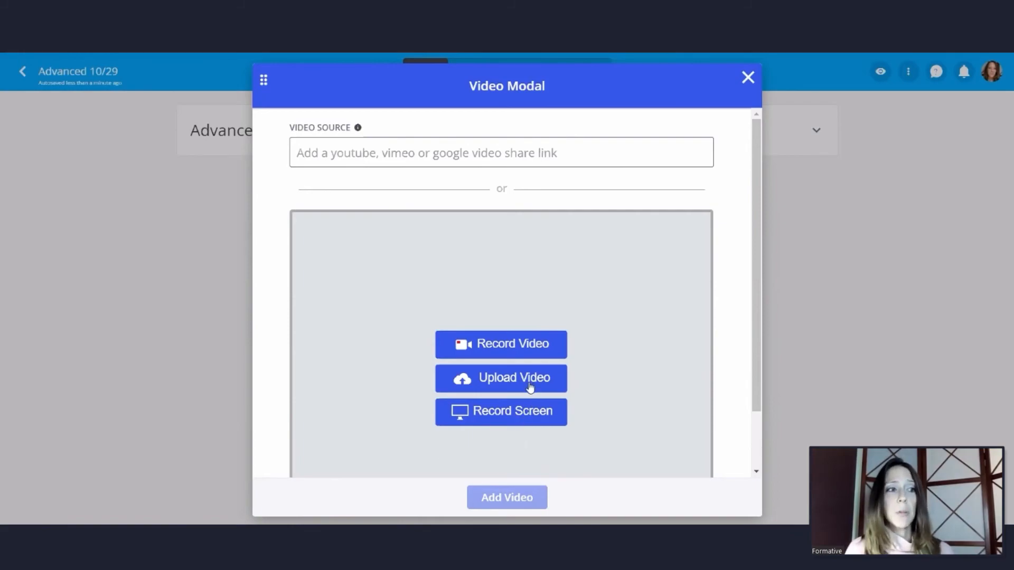
{"action": "left_click", "coordinate": [420, 152]}
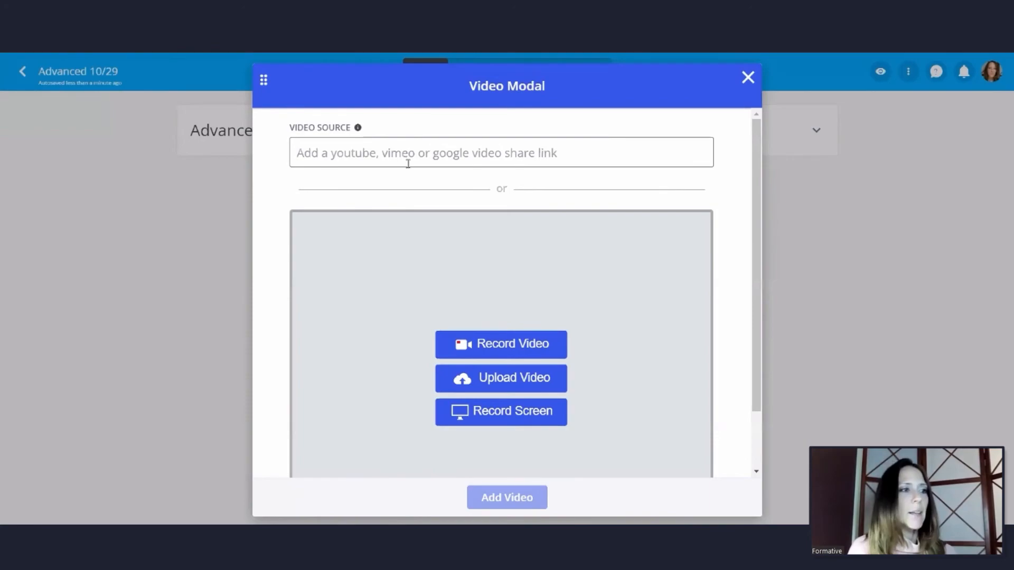
{"action": "right_click", "coordinate": [406, 158]}
{"action": "left_click", "coordinate": [451, 260]}
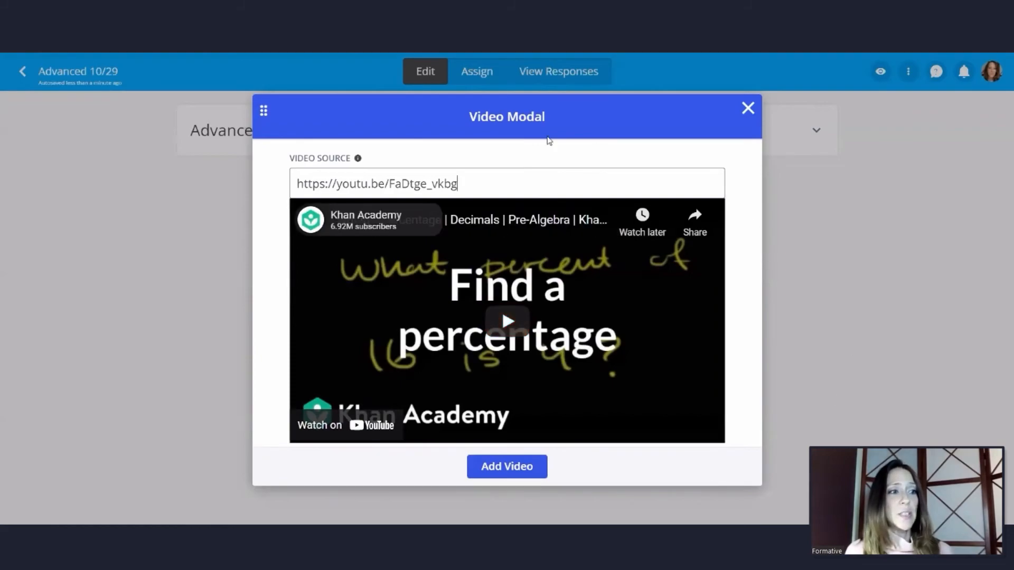
{"action": "left_click", "coordinate": [493, 475]}
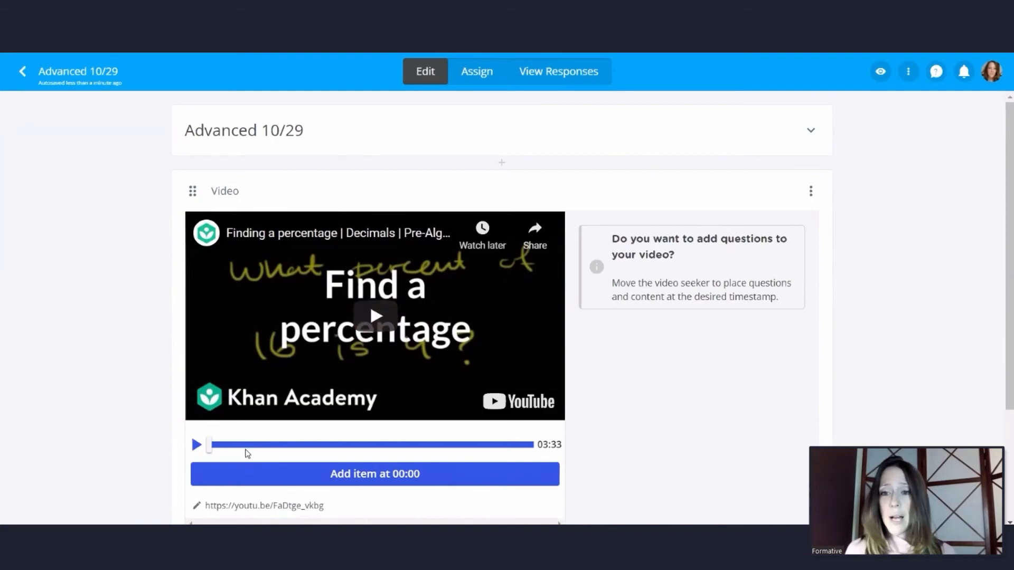
Move the embedded video's seeker to 00:43 and return it to 00:00
{"action": "scroll", "coordinate": [472, 323], "scroll_direction": "down", "scroll_amount": 2}
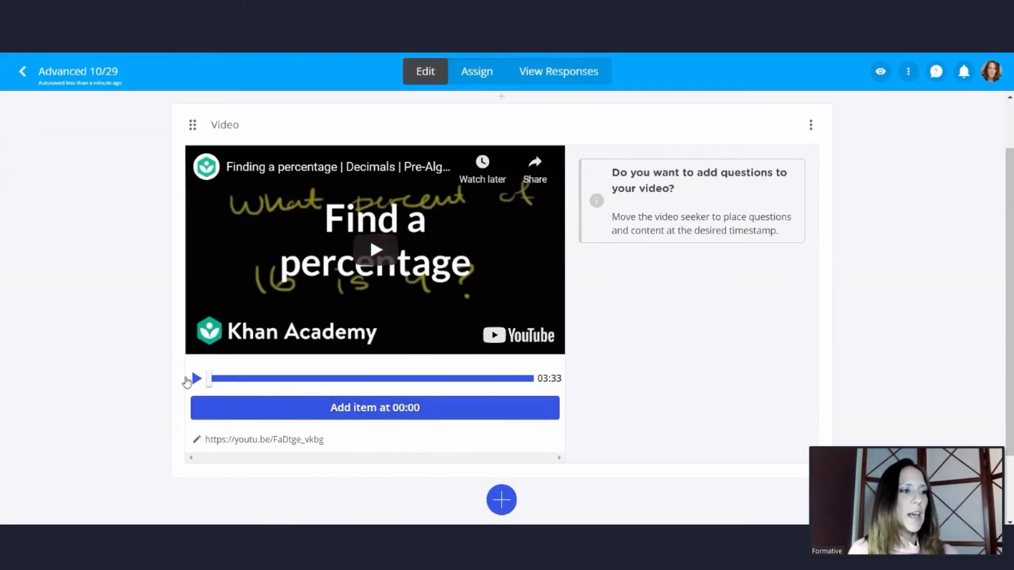
{"action": "left_click_drag", "start_coordinate": [207, 378], "coordinate": [180, 371]}
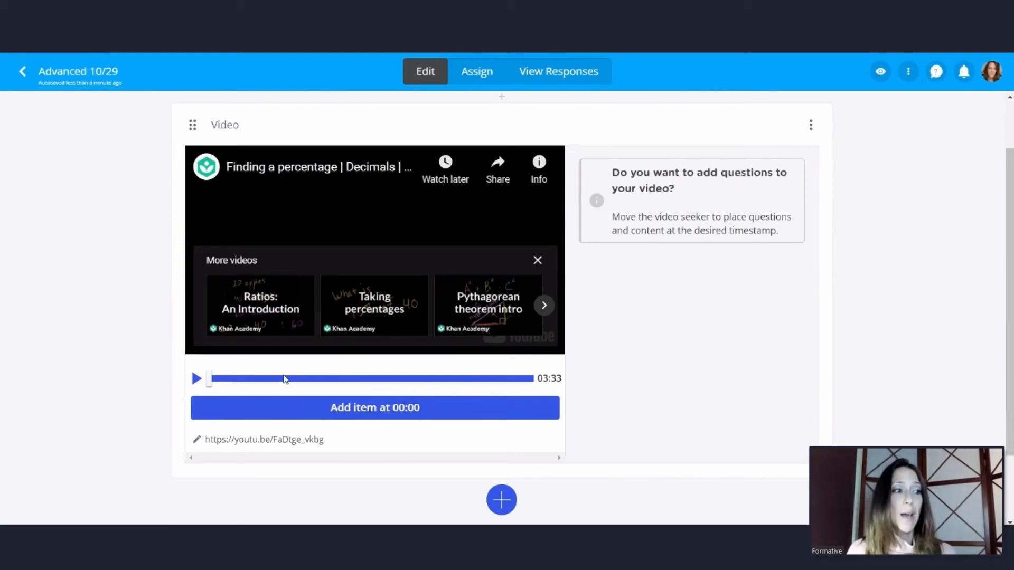
{"action": "left_click_drag", "start_coordinate": [208, 378], "coordinate": [273, 378]}
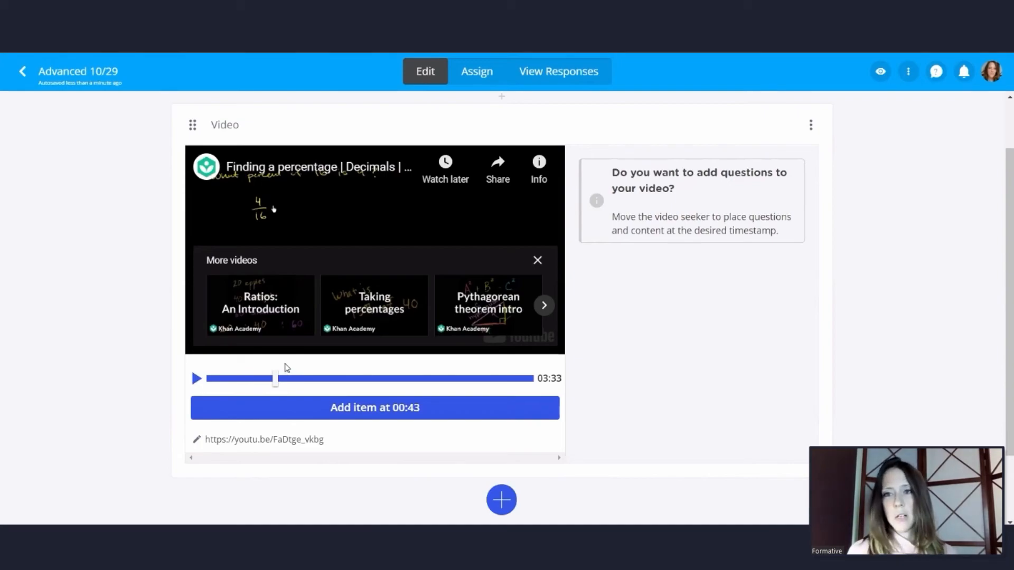
{"action": "left_click_drag", "start_coordinate": [275, 379], "coordinate": [209, 379]}
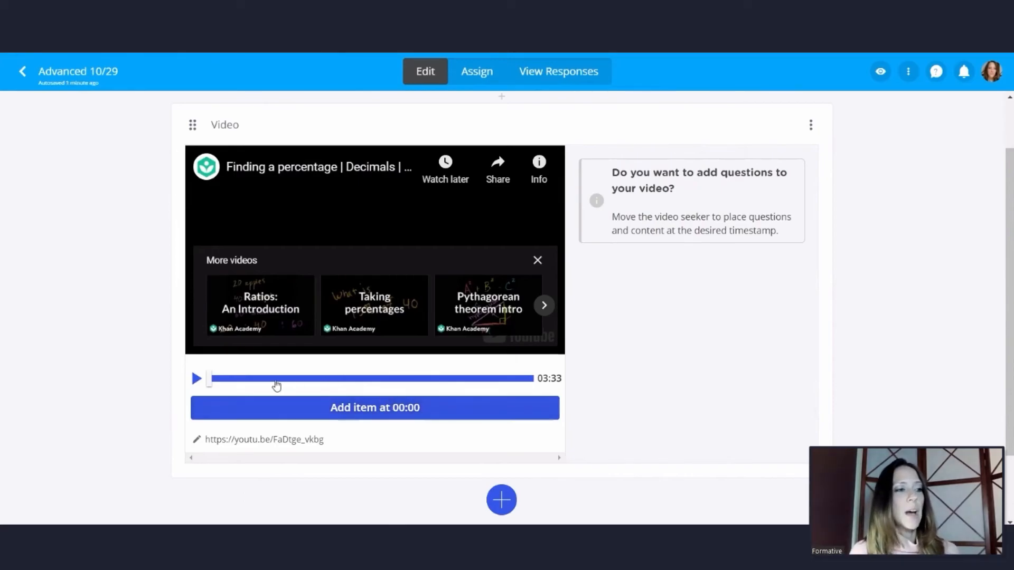
Add a multiple-choice question at 00:00 of the video asking "What is this video about?"
{"action": "left_click", "coordinate": [369, 411]}
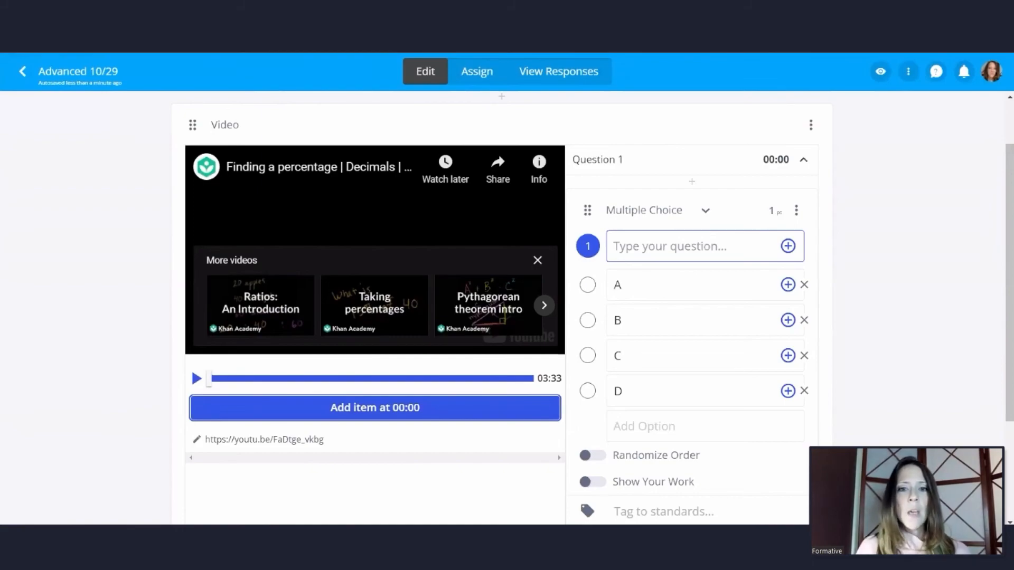
{"action": "left_click", "coordinate": [691, 246]}
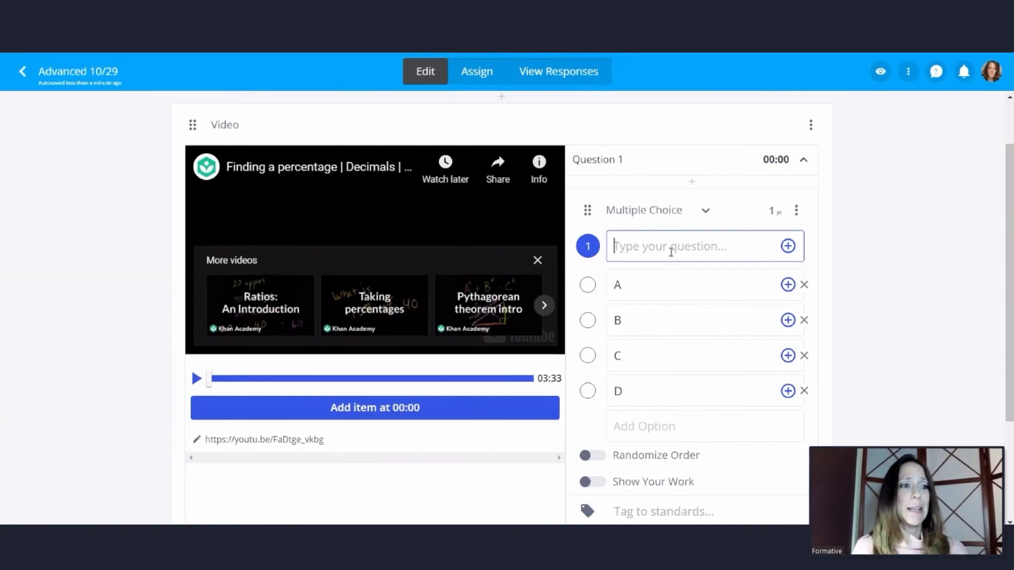
{"action": "type", "text": "What is this video about?"}
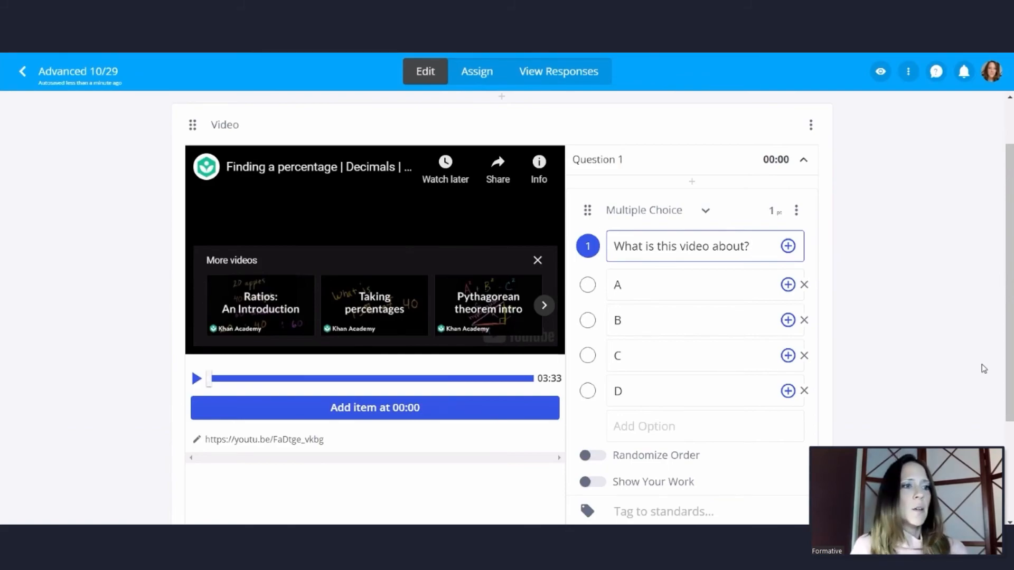
Fill the four answer choices with Percentages, Subtraction, Addition and Multiplication, and mark Percentages as correct
{"action": "double_click", "coordinate": [615, 285]}
{"action": "type", "text": "Percentages"}
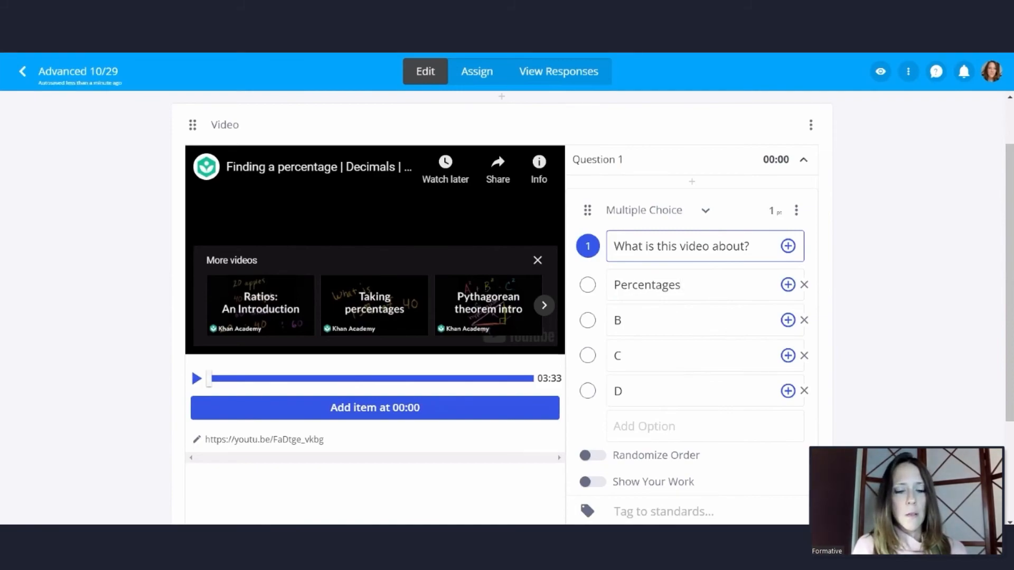
{"action": "double_click", "coordinate": [616, 320]}
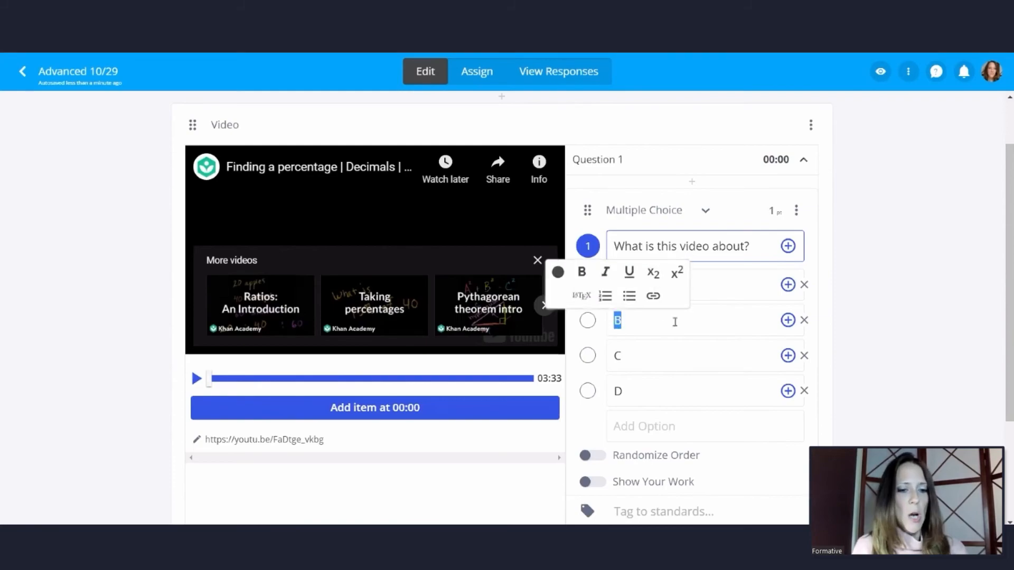
{"action": "type", "text": "Subtraction"}
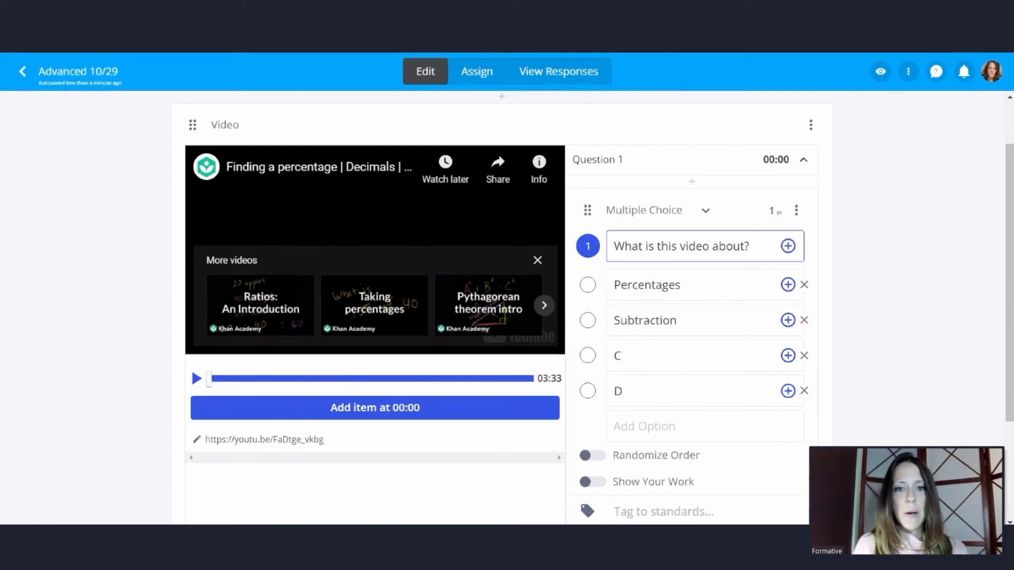
{"action": "double_click", "coordinate": [619, 356]}
{"action": "type", "text": "Addition"}
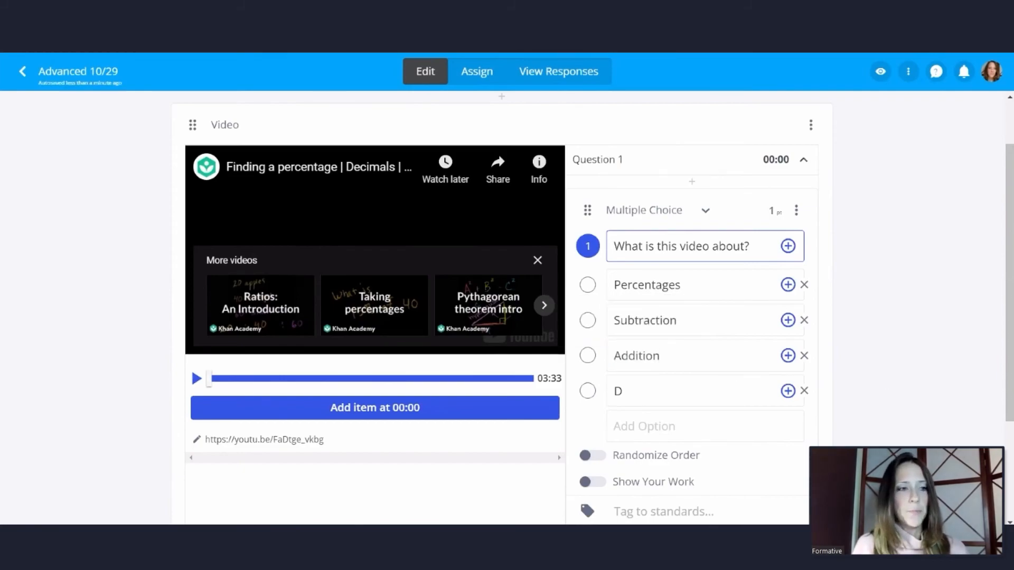
{"action": "double_click", "coordinate": [620, 391]}
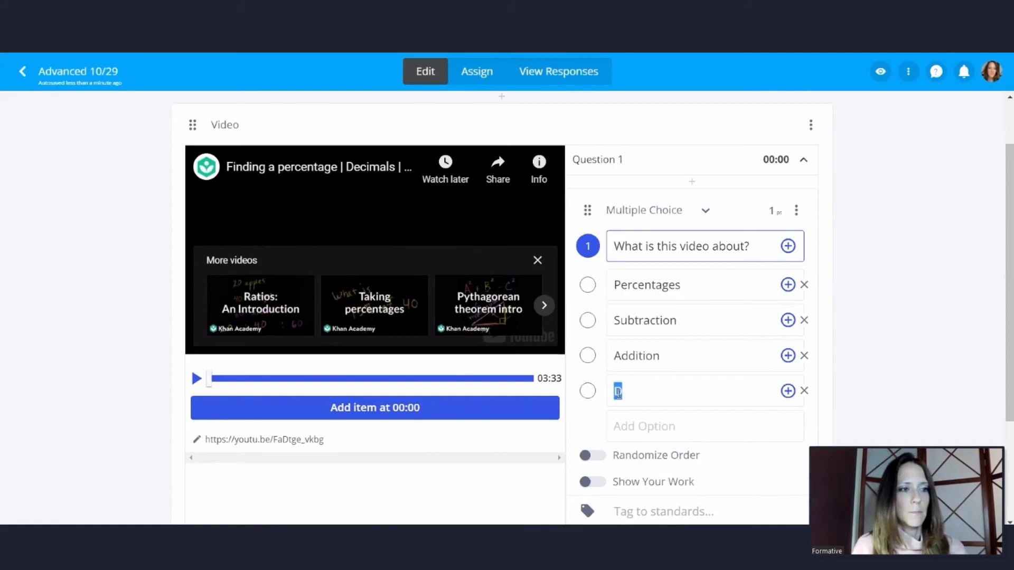
{"action": "type", "text": "Multiplication"}
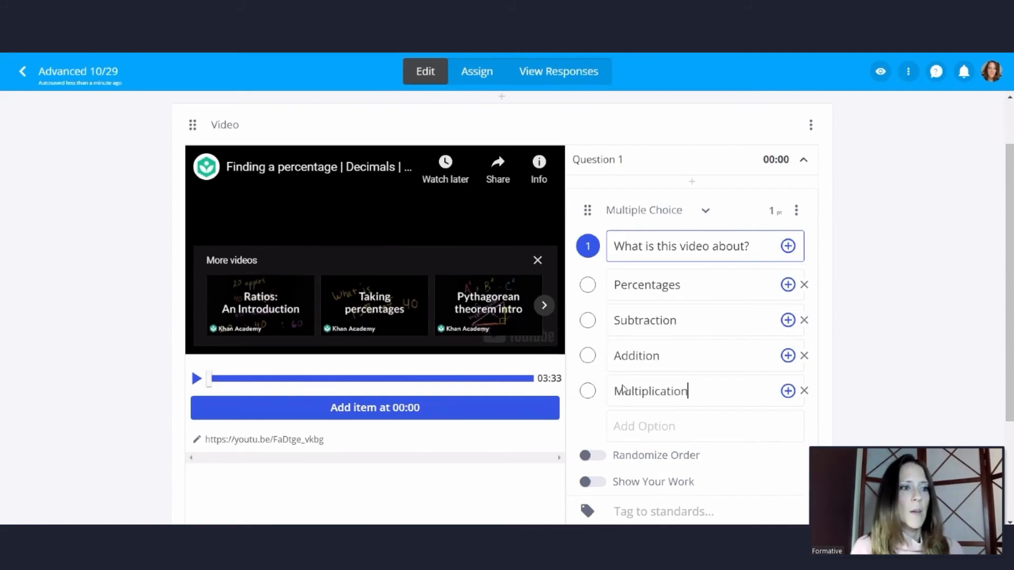
{"action": "left_click", "coordinate": [589, 288]}
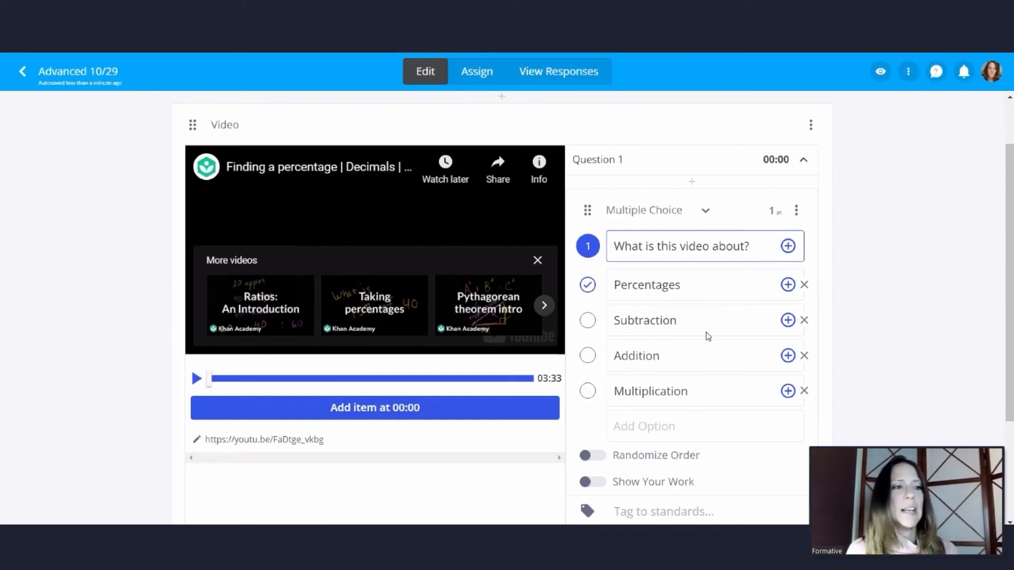
Add a free-response question at 00:00 of the video and paste "How comfortable do you feel with percentages?" as its text
{"action": "scroll", "coordinate": [700, 278], "scroll_direction": "down", "scroll_amount": 1}
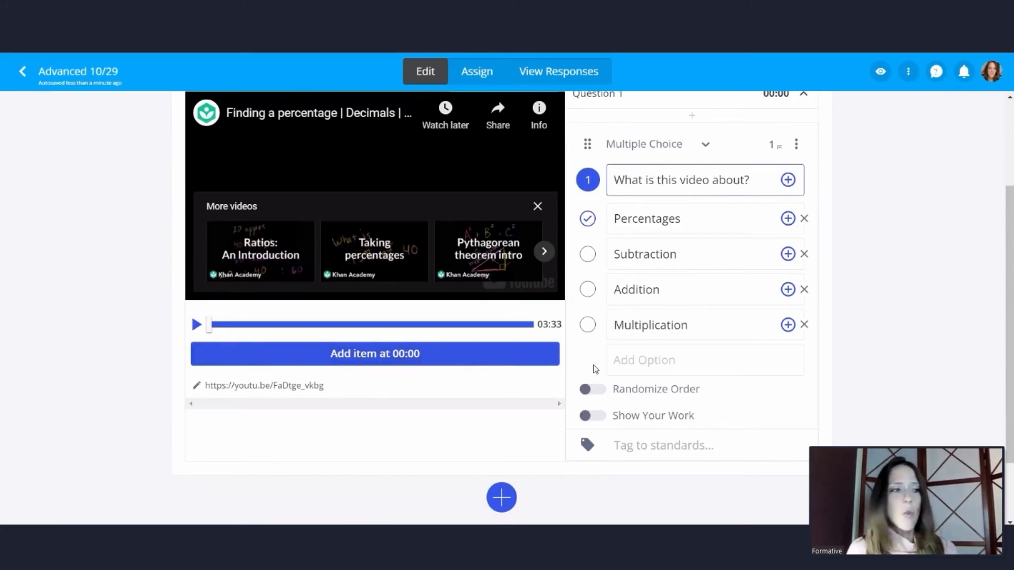
{"action": "left_click", "coordinate": [358, 356]}
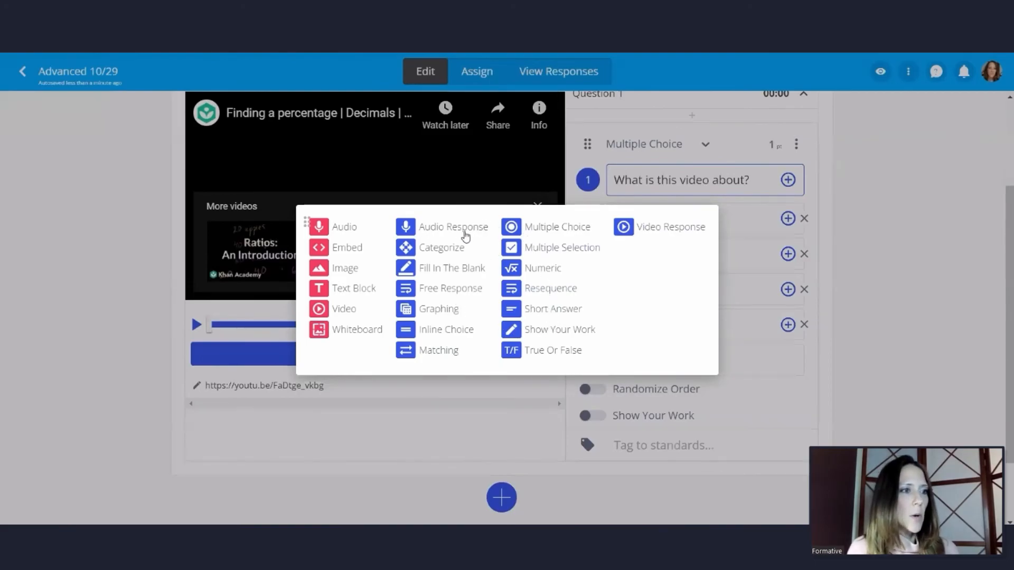
{"action": "left_click", "coordinate": [450, 288]}
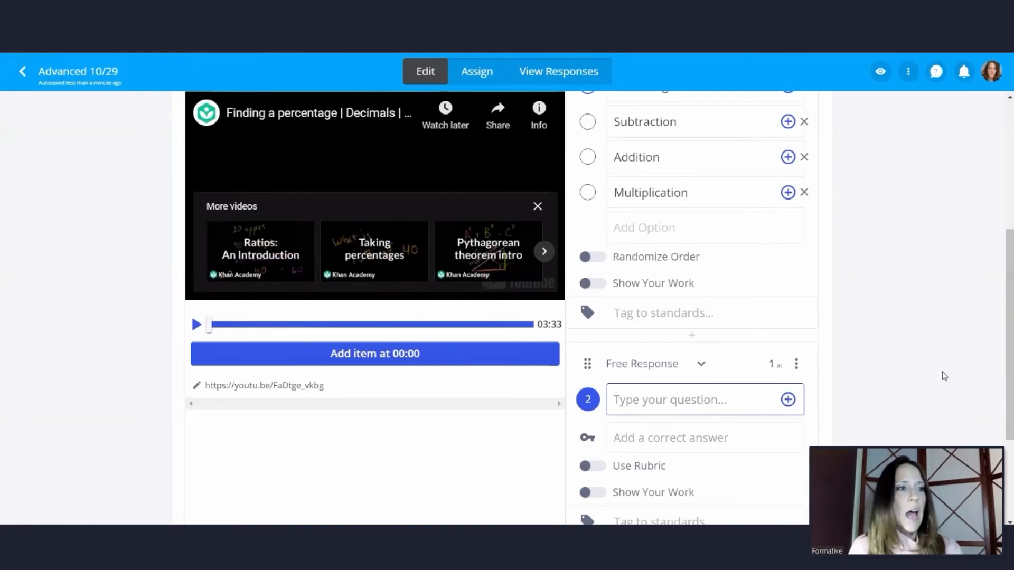
{"action": "right_click", "coordinate": [700, 399]}
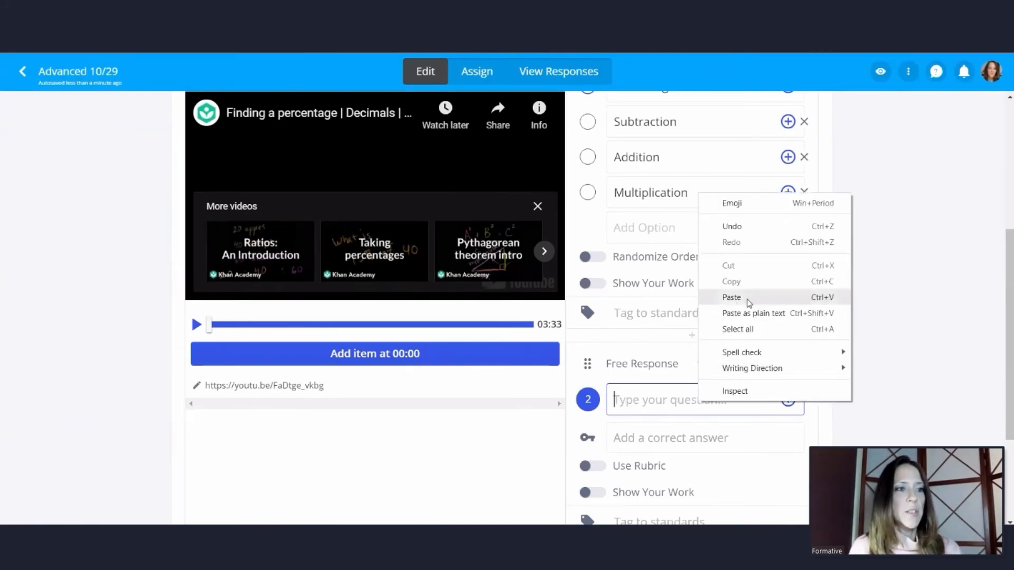
{"action": "left_click", "coordinate": [731, 297]}
Add a short-answer question at 00:00 of the video asking "What do you like about Math?"
{"action": "scroll", "coordinate": [664, 259], "scroll_direction": "down", "scroll_amount": 3}
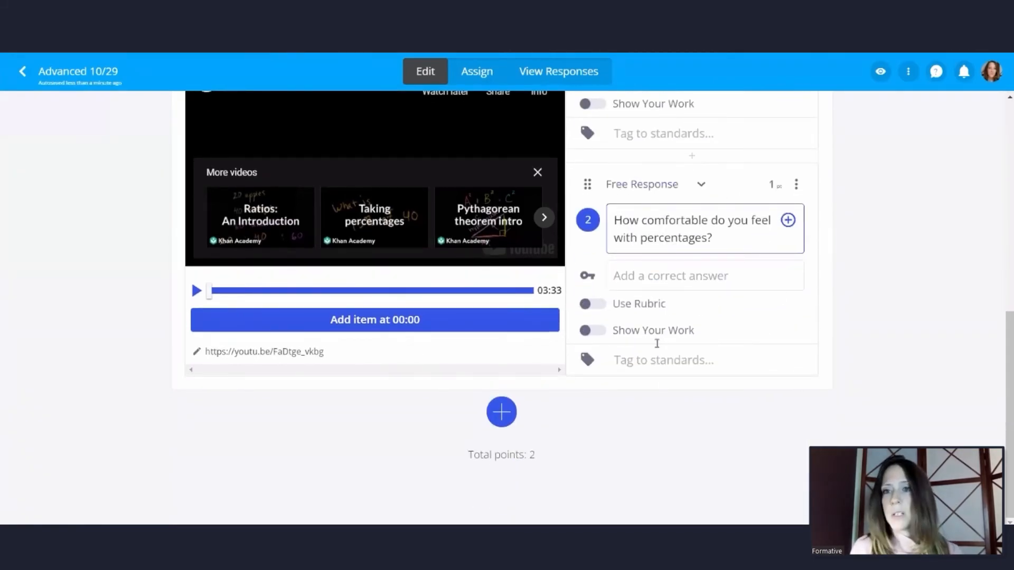
{"action": "left_click", "coordinate": [453, 327]}
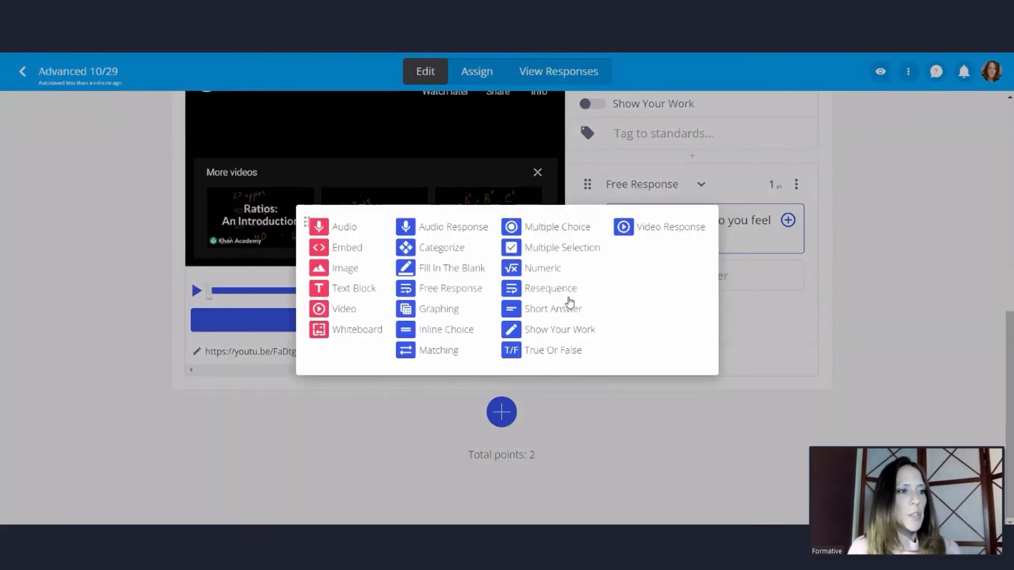
{"action": "left_click", "coordinate": [561, 312]}
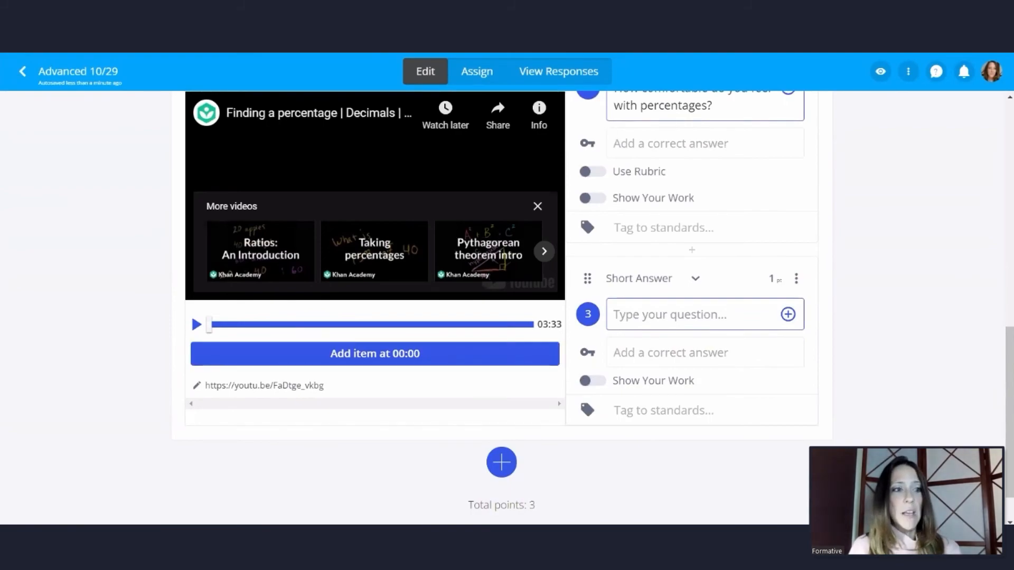
{"action": "left_click", "coordinate": [632, 314]}
{"action": "type", "text": "What do you like about Math?"}
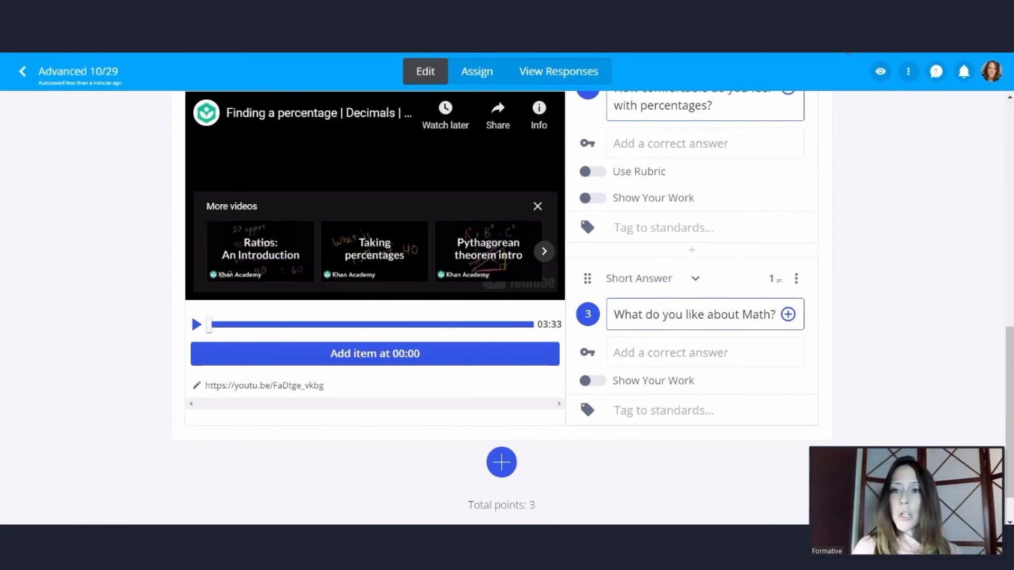
Preview the formative as a student and review the three questions grouped at 00:00 beside the video
{"action": "left_click", "coordinate": [880, 74]}
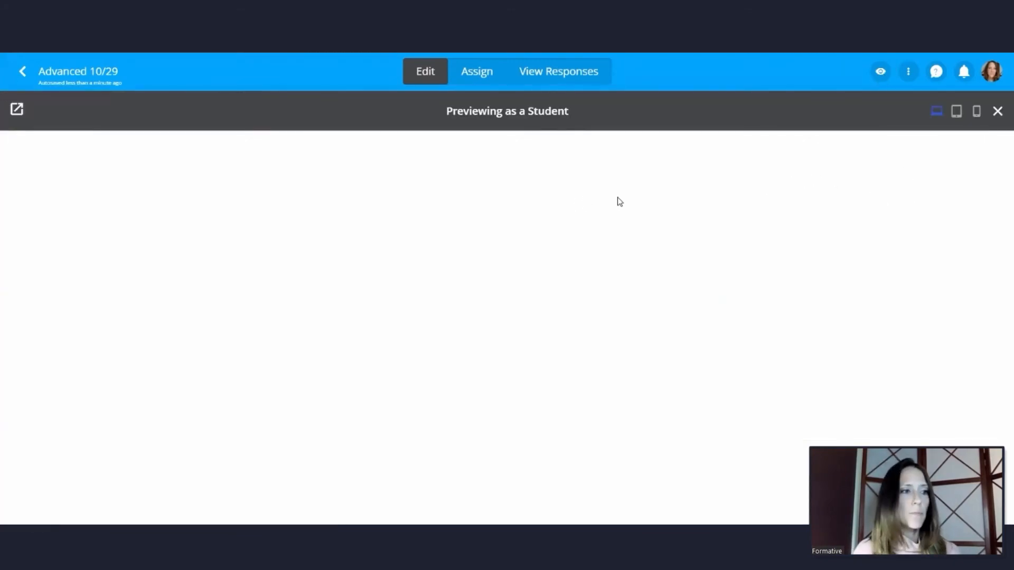
{"action": "scroll", "coordinate": [605, 211], "scroll_direction": "down", "scroll_amount": 4}
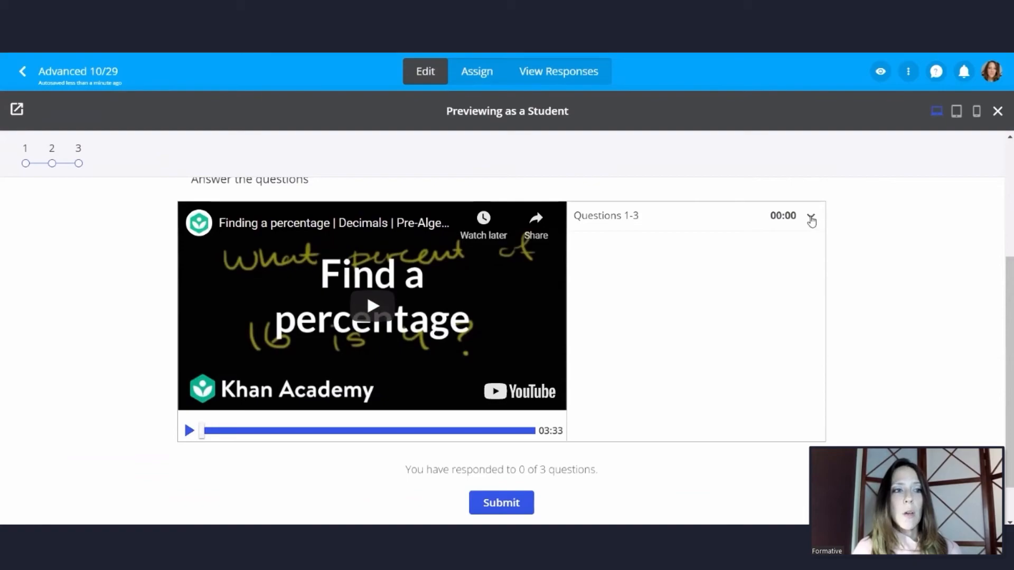
{"action": "left_click", "coordinate": [810, 217]}
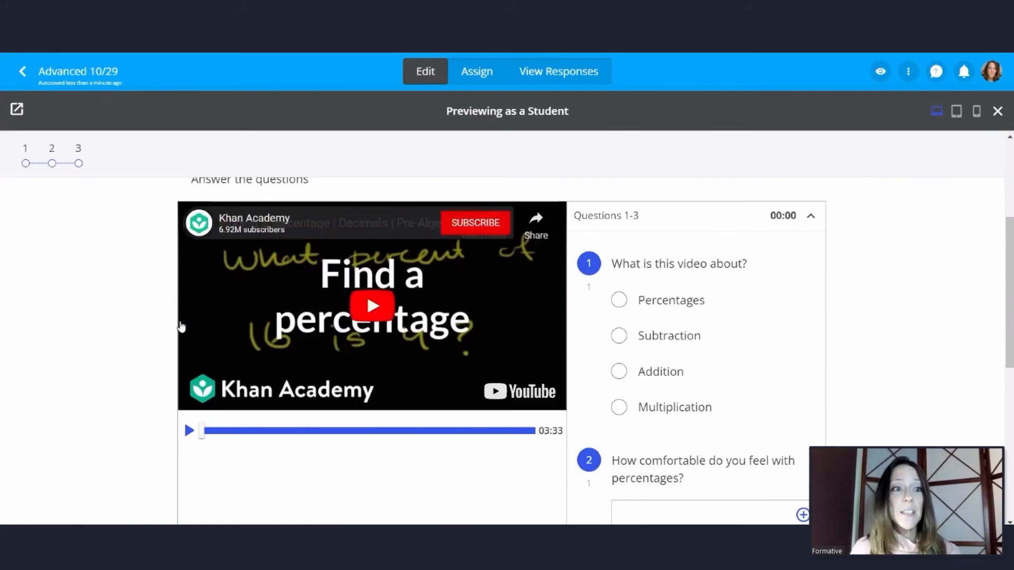
{"action": "scroll", "coordinate": [741, 305], "scroll_direction": "down", "scroll_amount": 1}
{"action": "scroll", "coordinate": [757, 286], "scroll_direction": "down", "scroll_amount": 5}
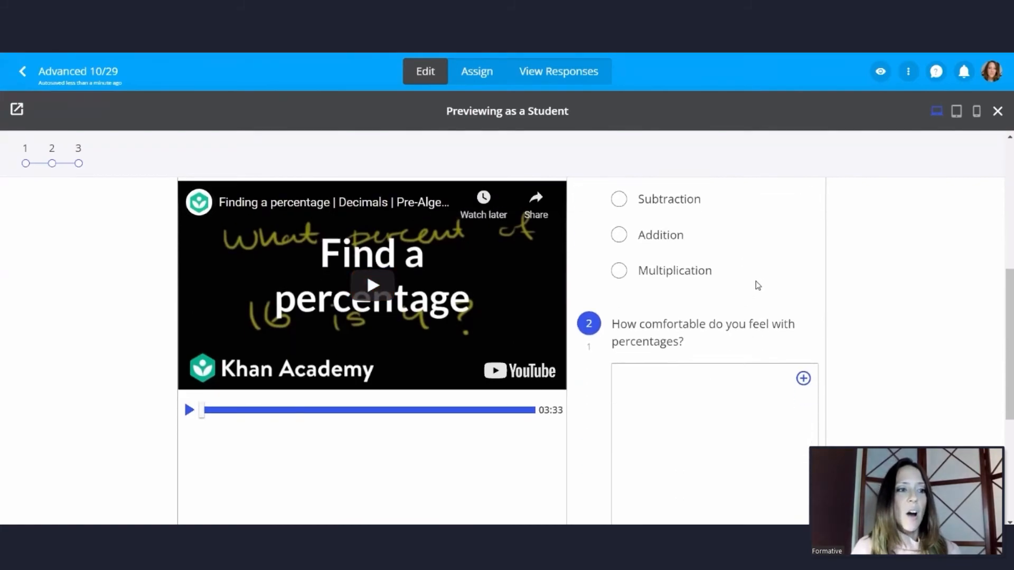
{"action": "scroll", "coordinate": [755, 289], "scroll_direction": "down", "scroll_amount": 1}
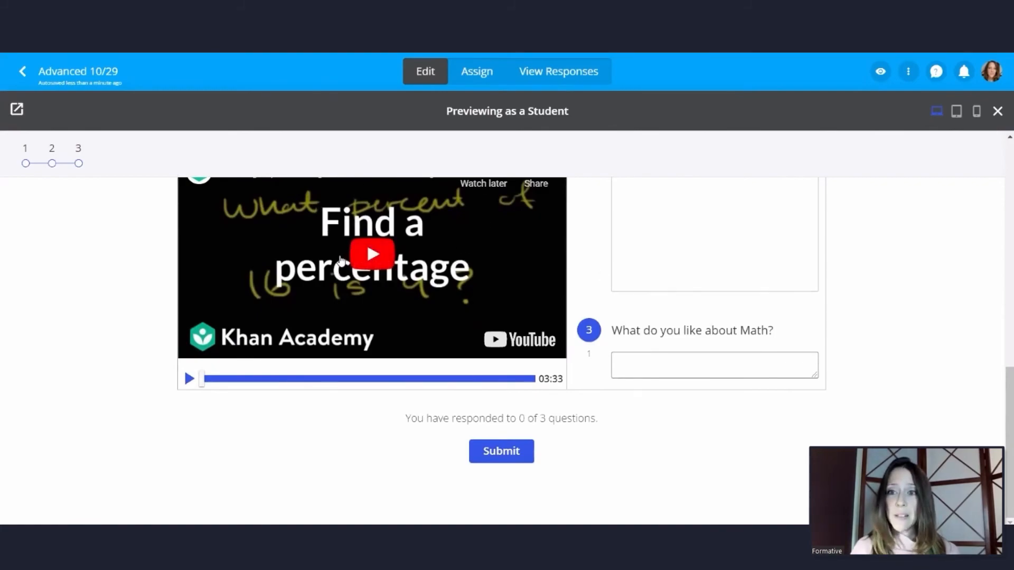
{"action": "scroll", "coordinate": [680, 329], "scroll_direction": "up", "scroll_amount": 3}
{"action": "scroll", "coordinate": [678, 327], "scroll_direction": "up", "scroll_amount": 5}
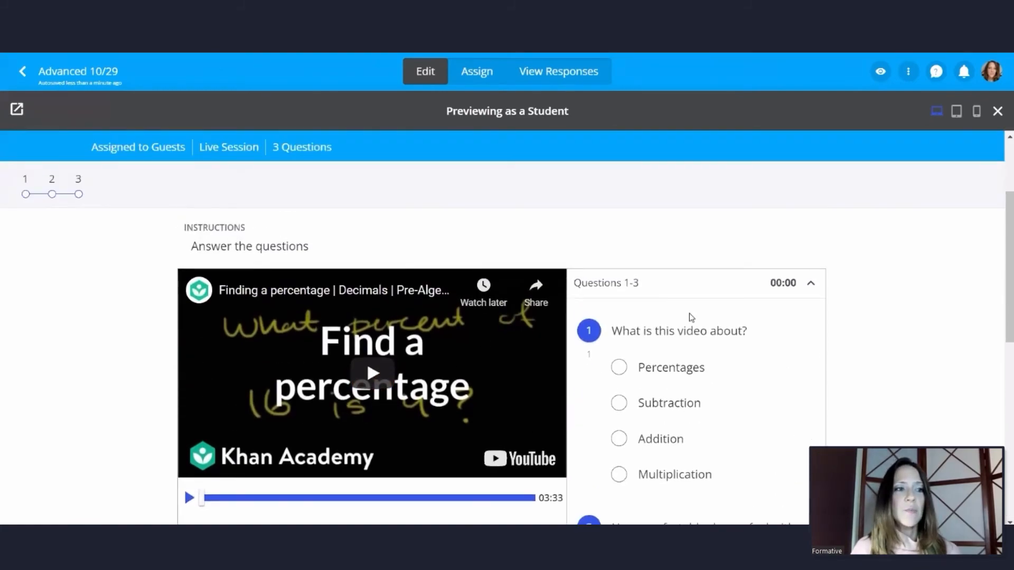
{"action": "scroll", "coordinate": [689, 319], "scroll_direction": "down", "scroll_amount": 2}
{"action": "scroll", "coordinate": [686, 315], "scroll_direction": "down", "scroll_amount": 5}
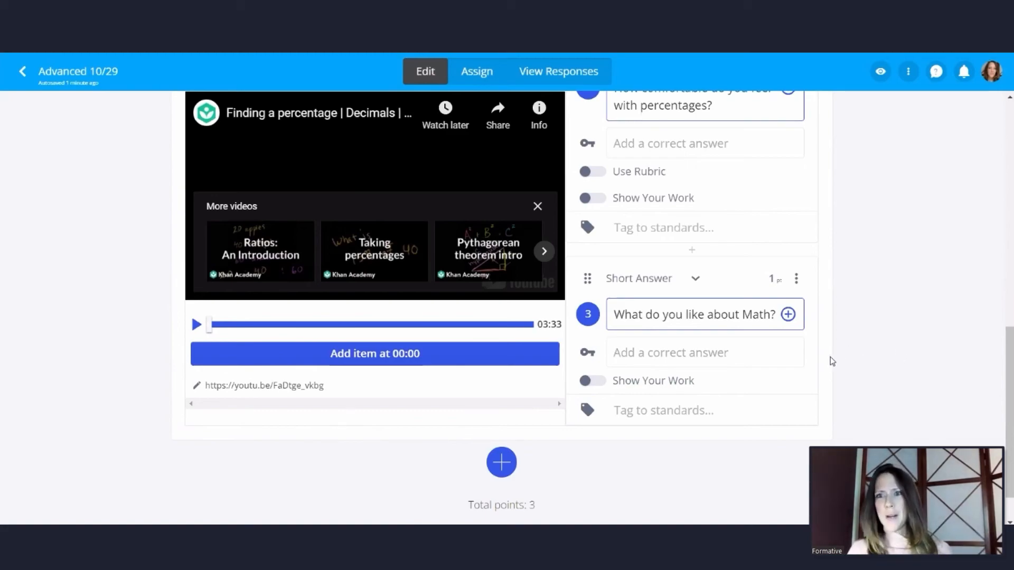
Start adding an enhanced document below the video from Google Drive, using the work Google account
{"action": "scroll", "coordinate": [789, 341], "scroll_direction": "down", "scroll_amount": 1}
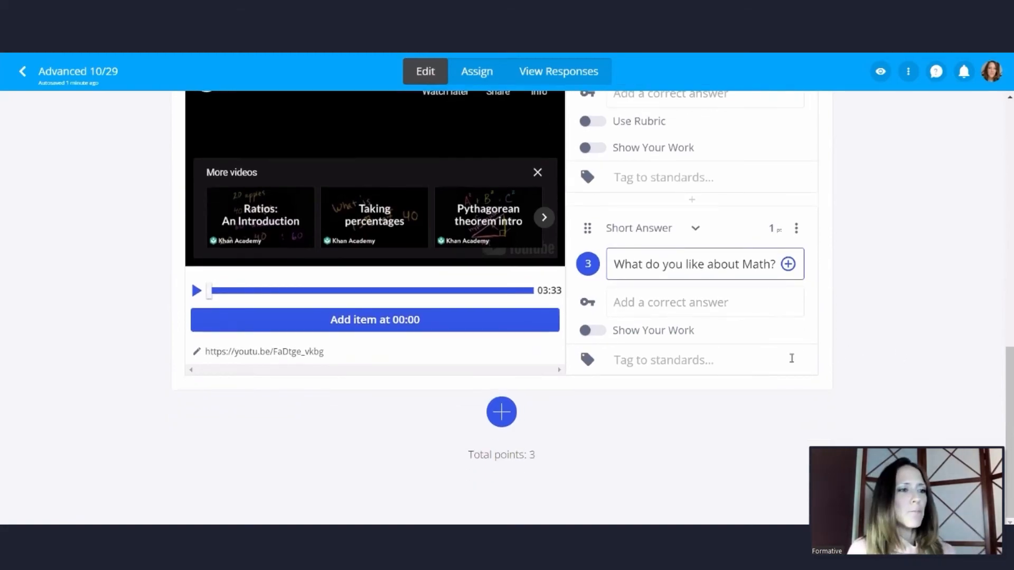
{"action": "left_click", "coordinate": [502, 415]}
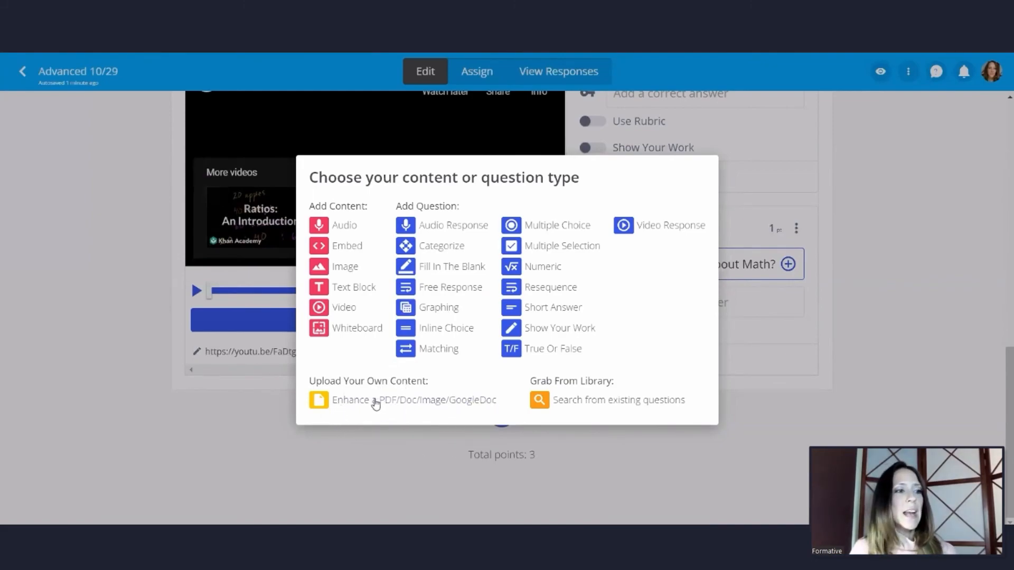
{"action": "left_click", "coordinate": [445, 404]}
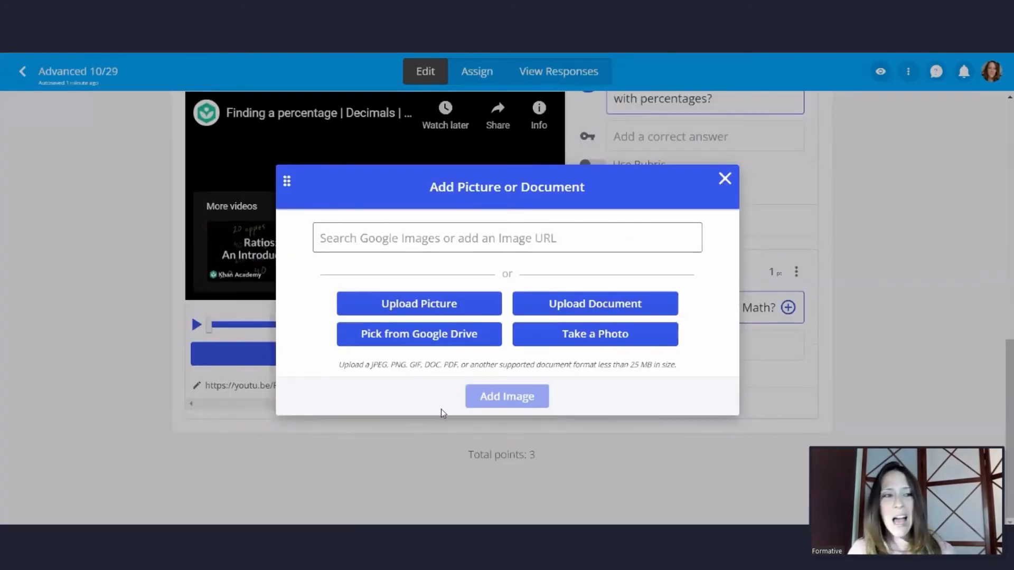
{"action": "left_click", "coordinate": [457, 339]}
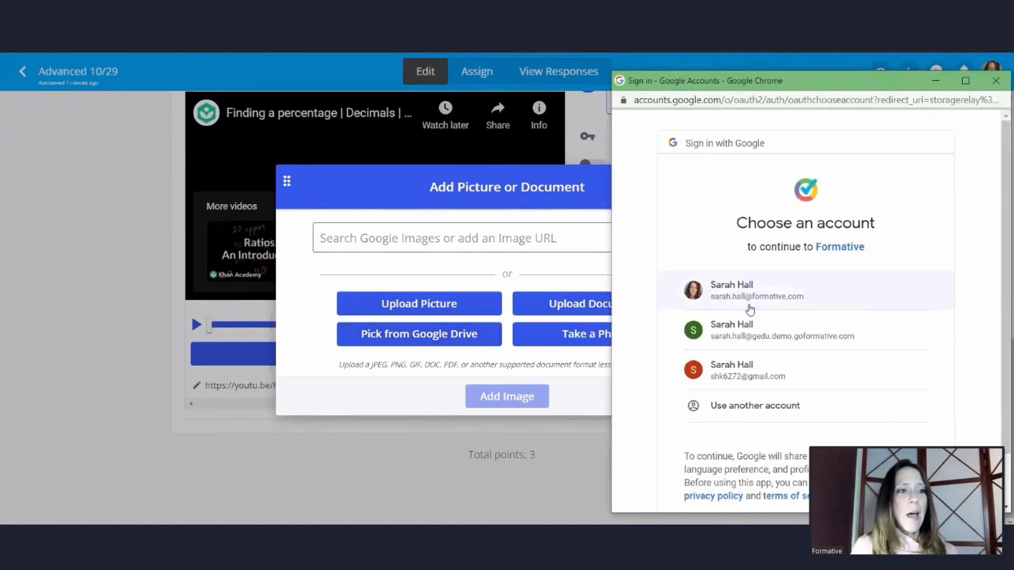
{"action": "left_click", "coordinate": [752, 292]}
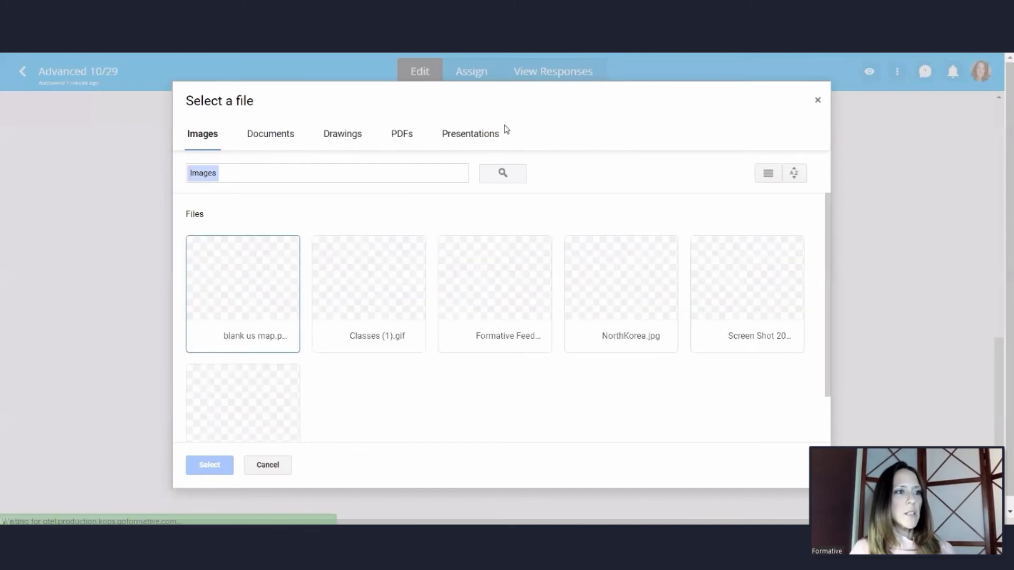
Search the Google Drive presentations for "advanced"
{"action": "left_click", "coordinate": [487, 136]}
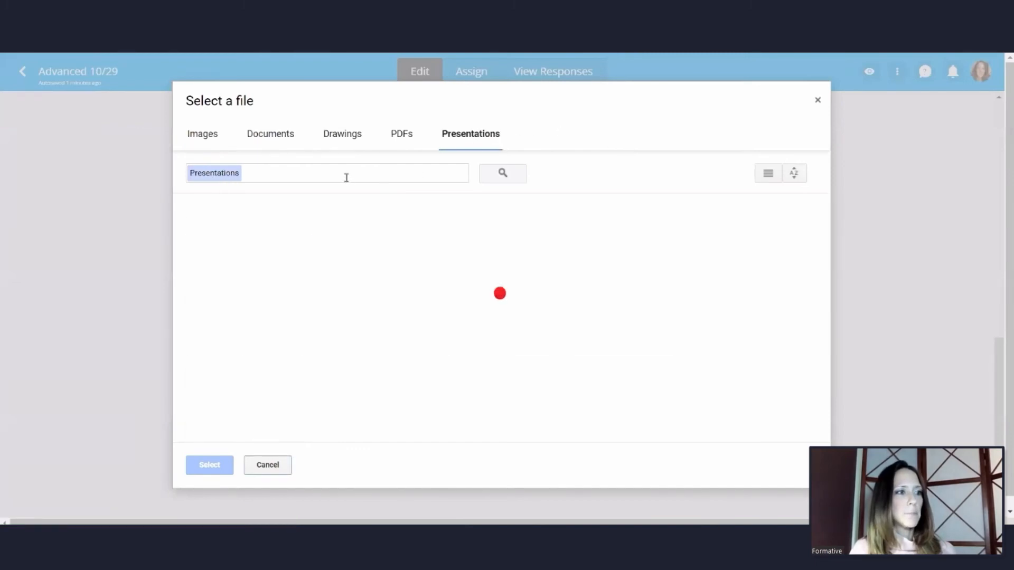
{"action": "left_click", "coordinate": [380, 174]}
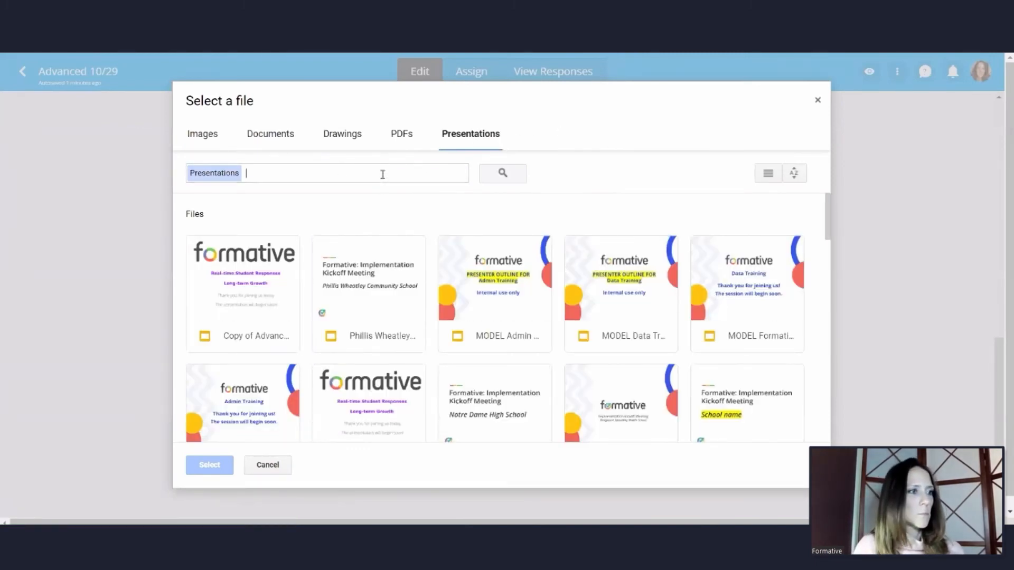
{"action": "type", "text": "advacnce"}
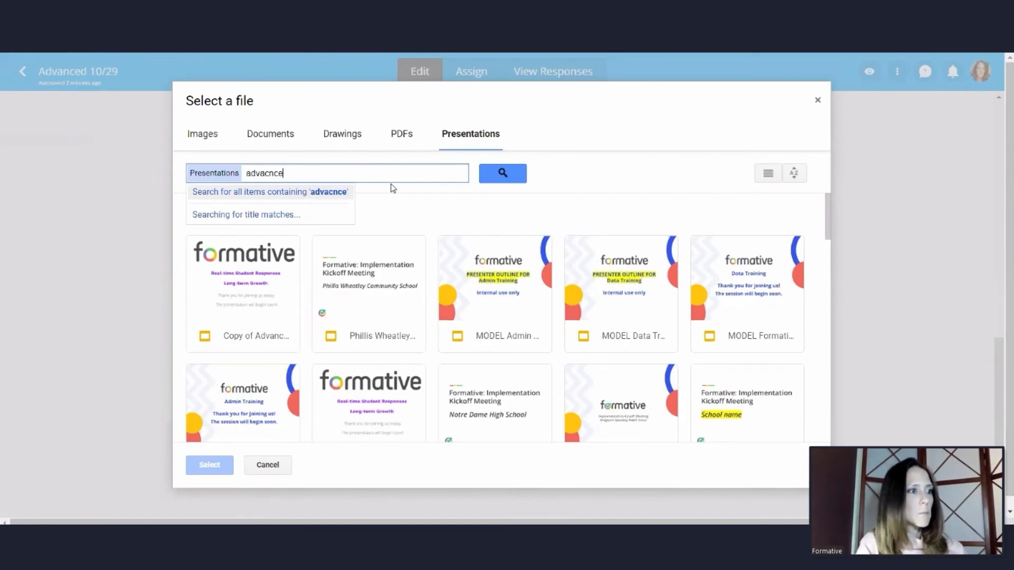
{"action": "key", "text": "BackSpace"}
{"action": "key", "text": "BackSpace"}
{"action": "key", "text": "BackSpace"}
{"action": "key", "text": "BackSpace"}
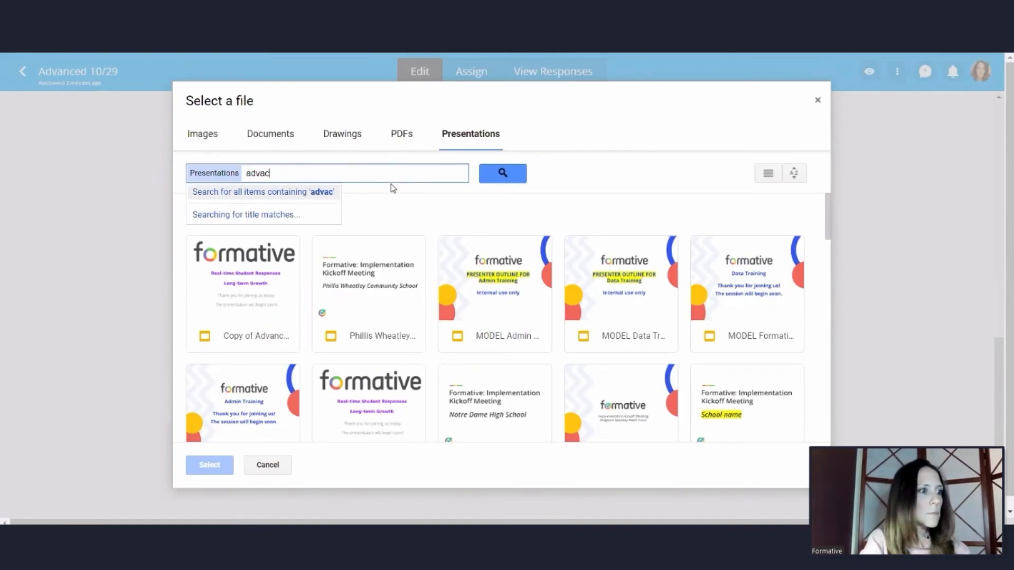
{"action": "type", "text": "nced"}
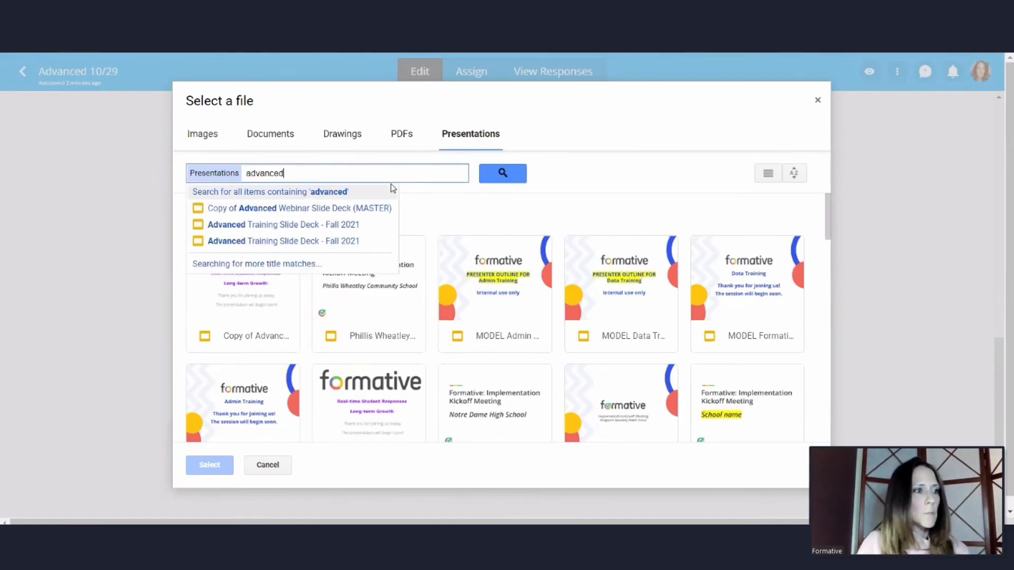
{"action": "left_click", "coordinate": [501, 171]}
Choose the "Copy of Advanced Webinar Slide Deck (MASTER)" presentation and add its 8 slides as images
{"action": "left_click", "coordinate": [252, 265]}
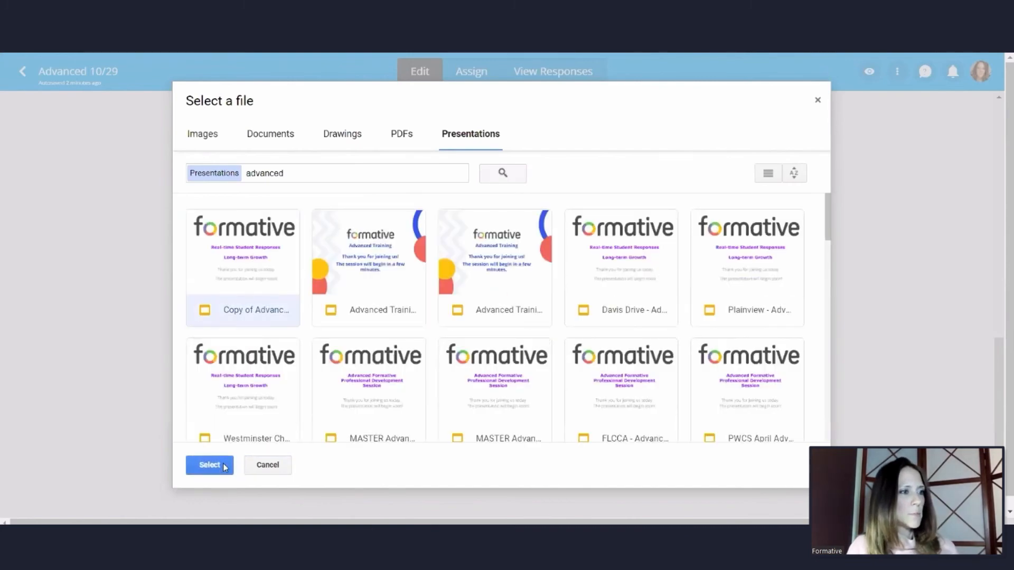
{"action": "left_click", "coordinate": [214, 466]}
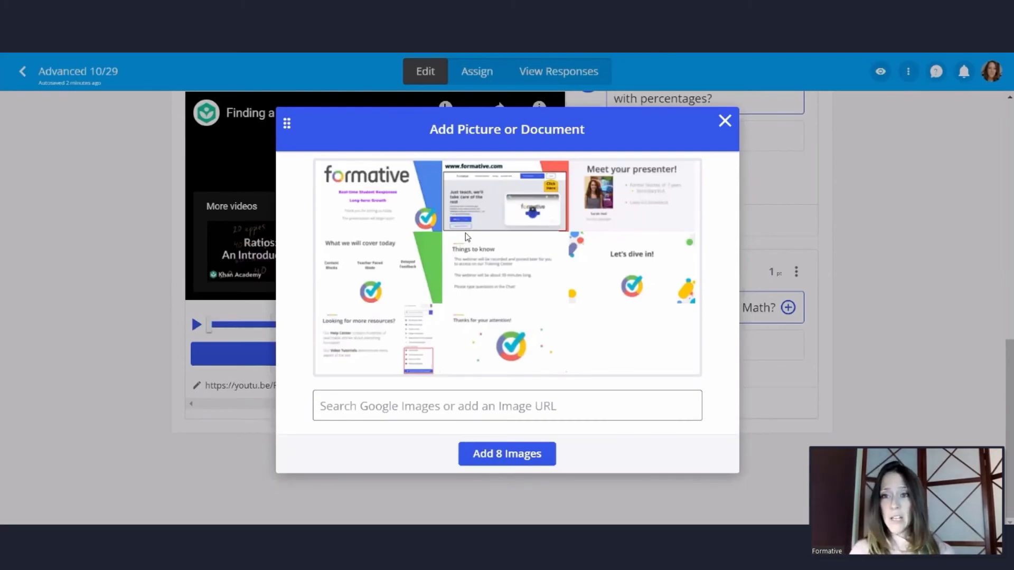
{"action": "left_click", "coordinate": [520, 455]}
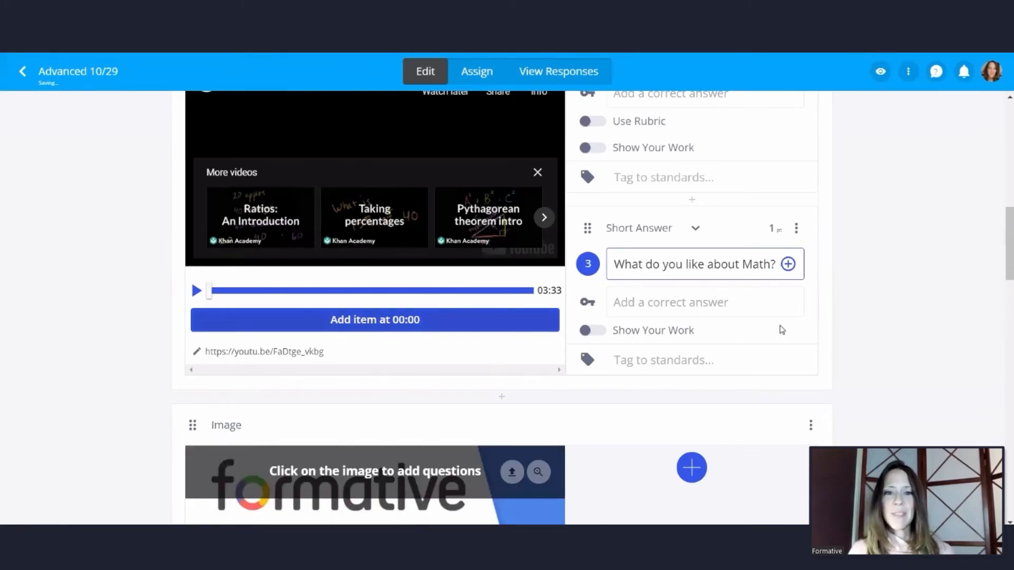
Add a short-answer question beside the first slide image asking "what do you teach?"
{"action": "scroll", "coordinate": [515, 136], "scroll_direction": "down", "scroll_amount": 10}
{"action": "scroll", "coordinate": [514, 135], "scroll_direction": "down", "scroll_amount": 10}
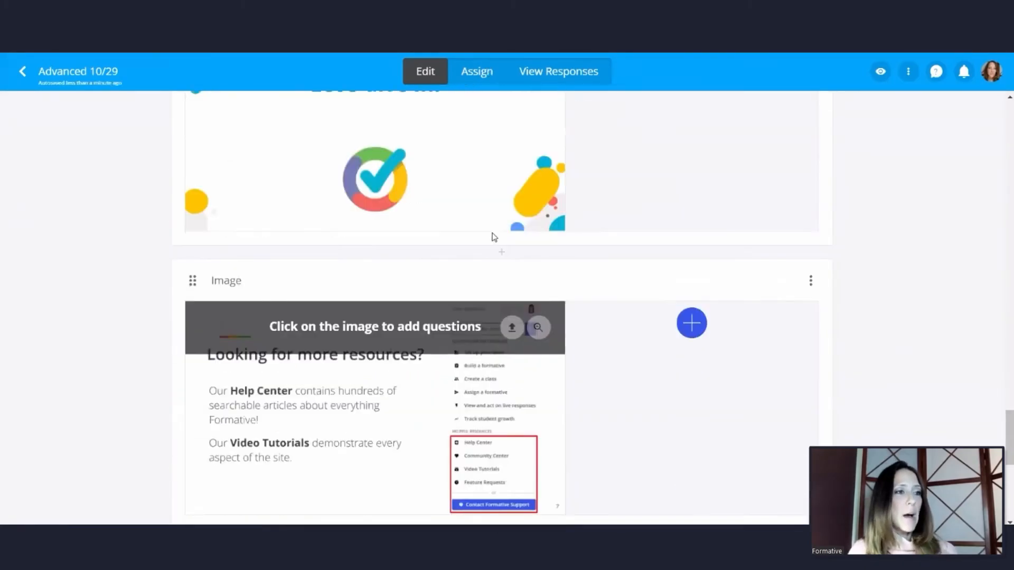
{"action": "scroll", "coordinate": [486, 247], "scroll_direction": "up", "scroll_amount": 10}
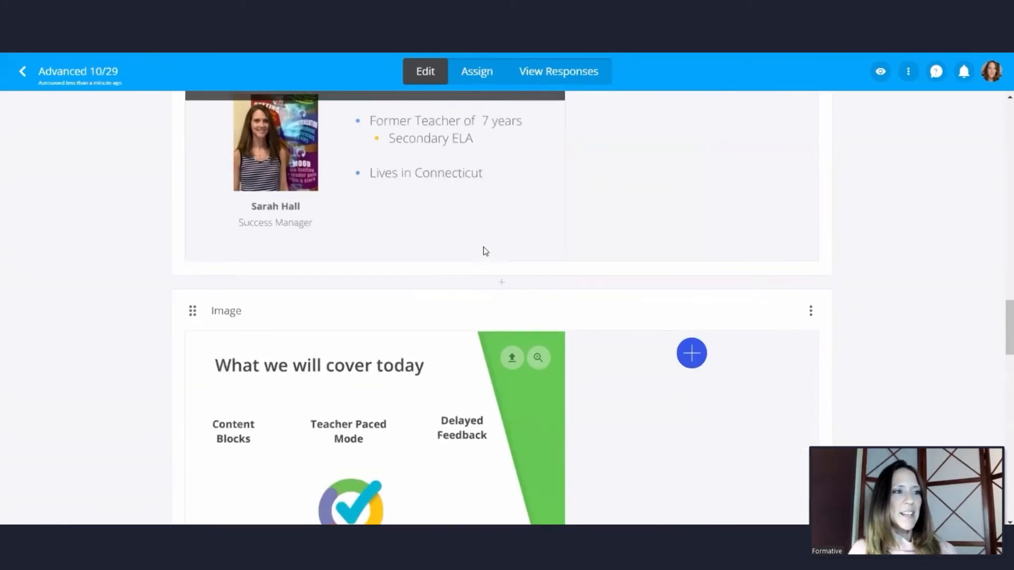
{"action": "scroll", "coordinate": [480, 246], "scroll_direction": "up", "scroll_amount": 10}
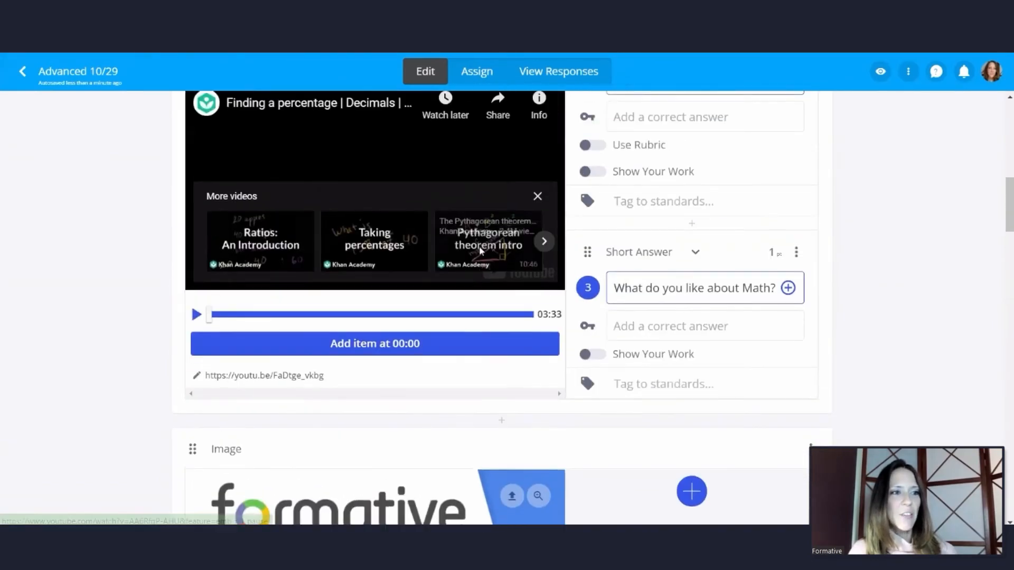
{"action": "scroll", "coordinate": [496, 254], "scroll_direction": "down", "scroll_amount": 5}
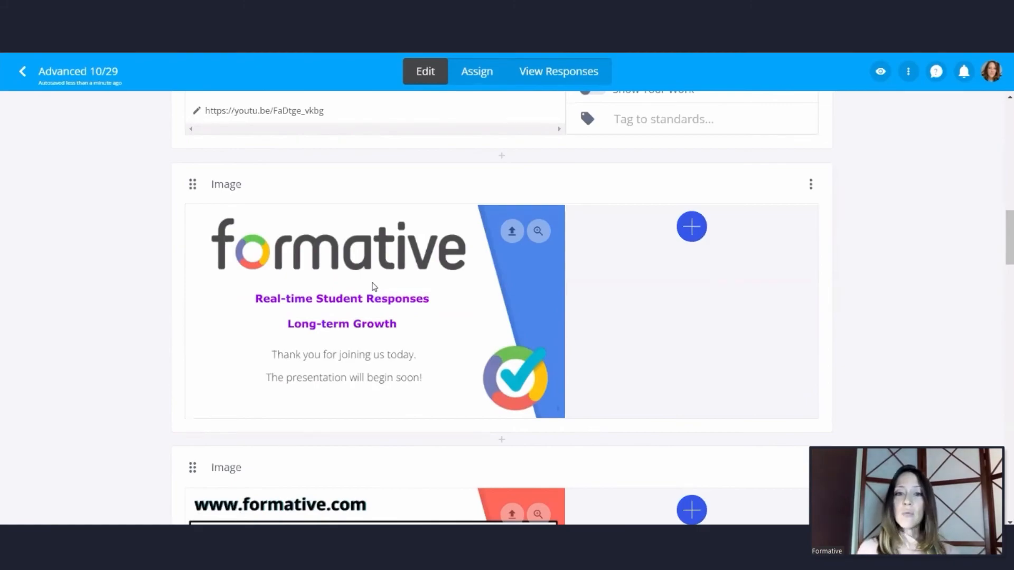
{"action": "mouse_move", "coordinate": [470, 285]}
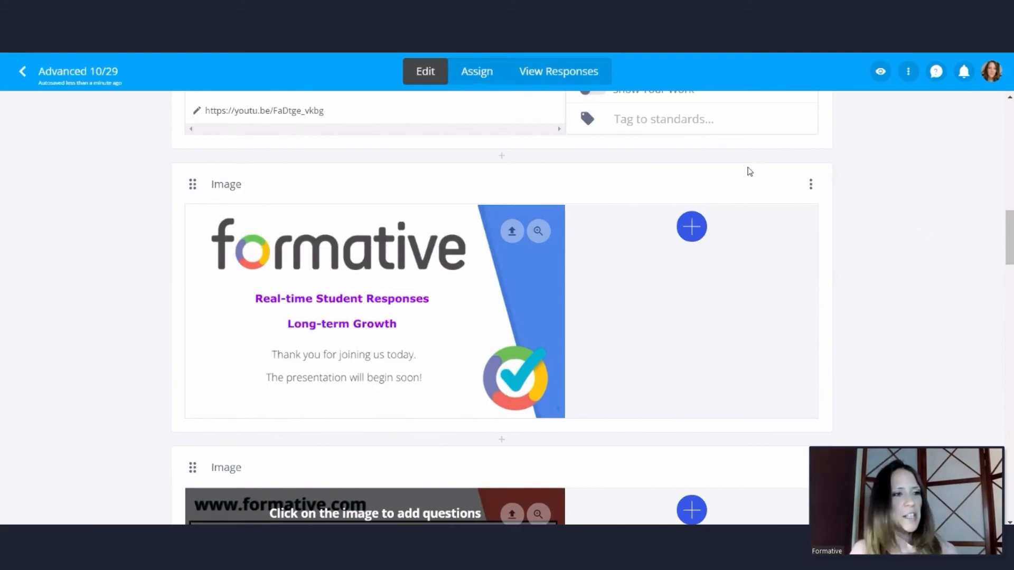
{"action": "left_click", "coordinate": [692, 227]}
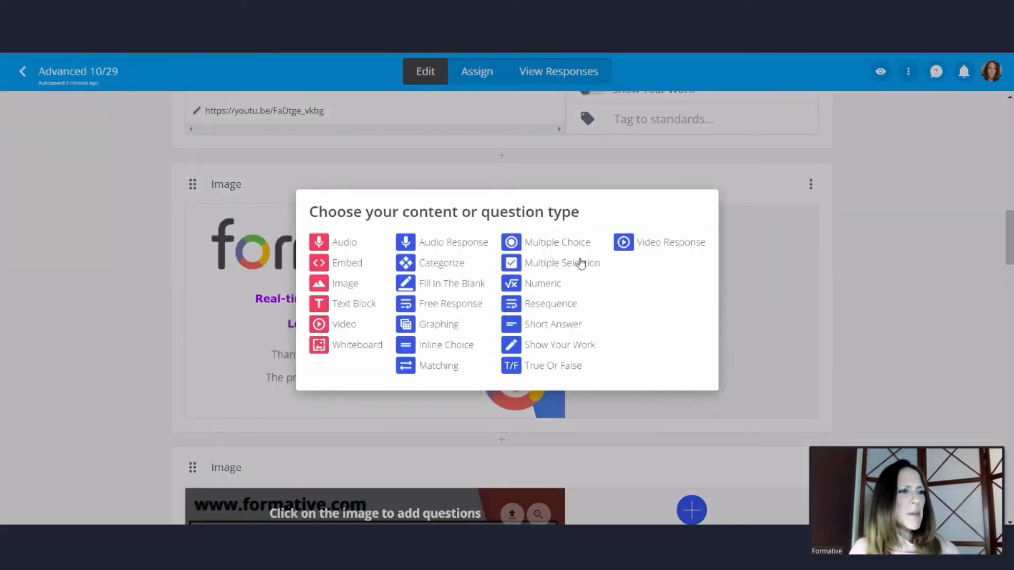
{"action": "left_click", "coordinate": [553, 324]}
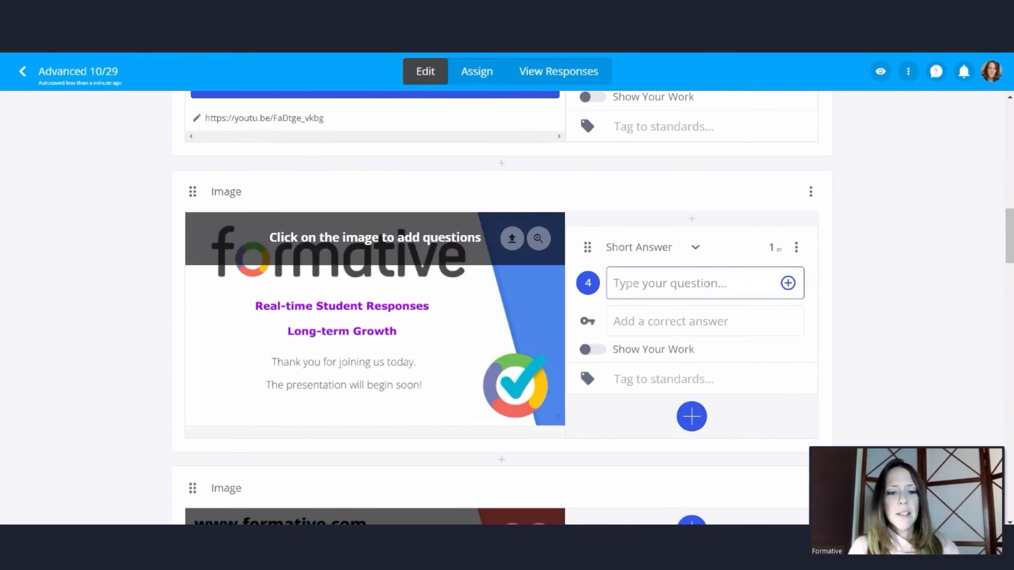
{"action": "left_click", "coordinate": [671, 284]}
{"action": "type", "text": "what do you teach?"}
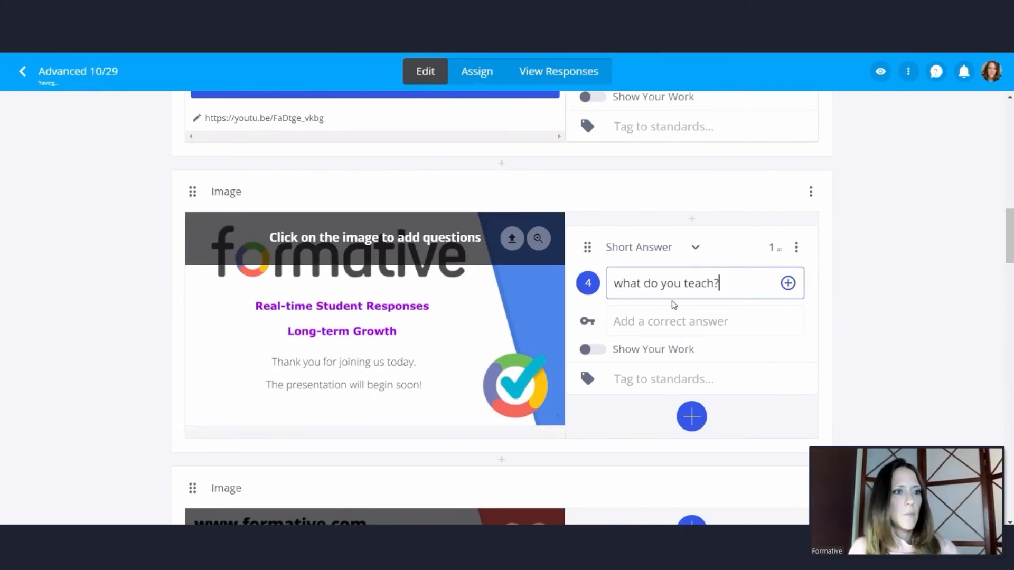
Add a free-response question below the first one beside the first slide, asking "what's your favorite subject?"
{"action": "left_click", "coordinate": [690, 419]}
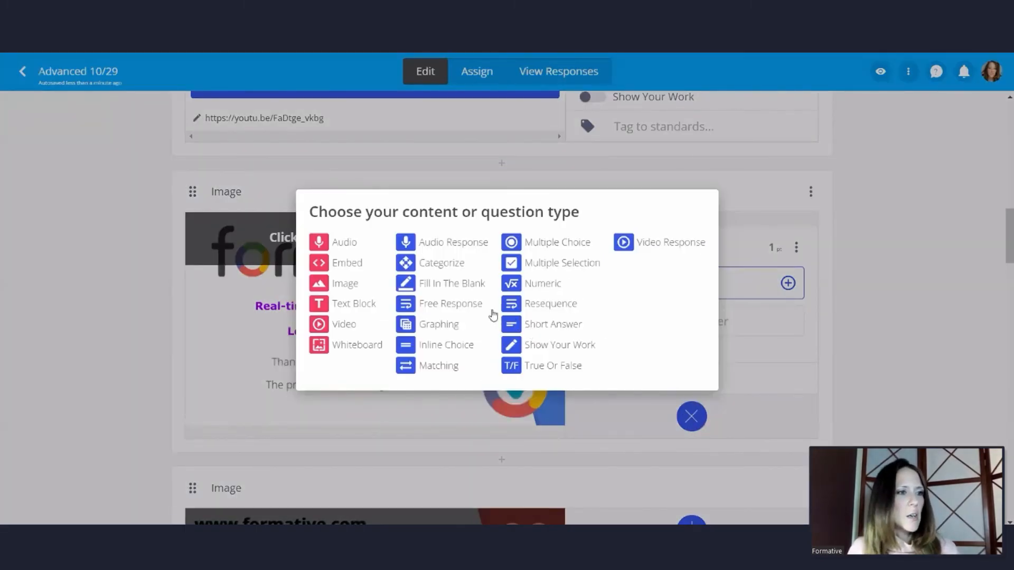
{"action": "left_click", "coordinate": [432, 305]}
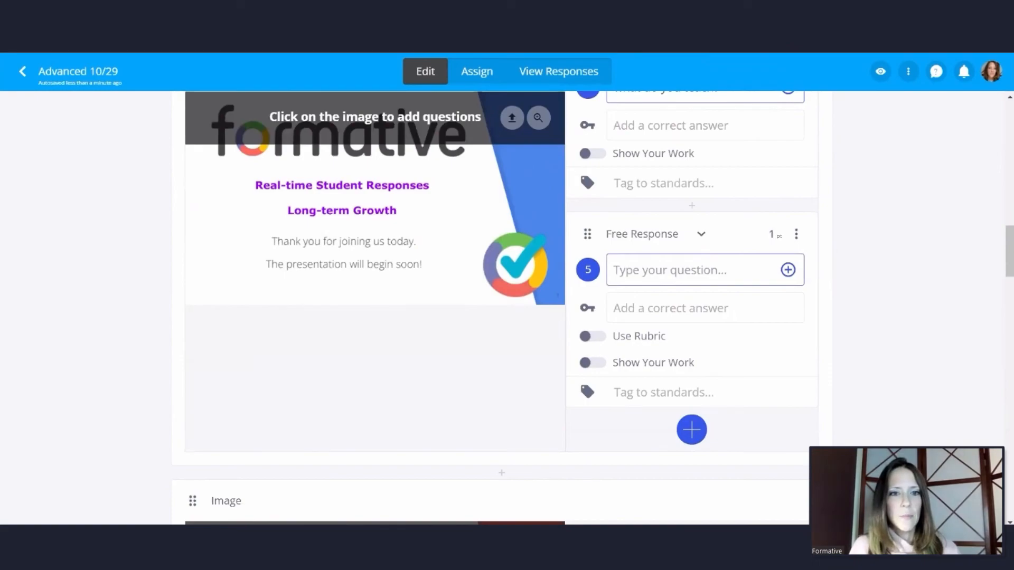
{"action": "left_click", "coordinate": [672, 263]}
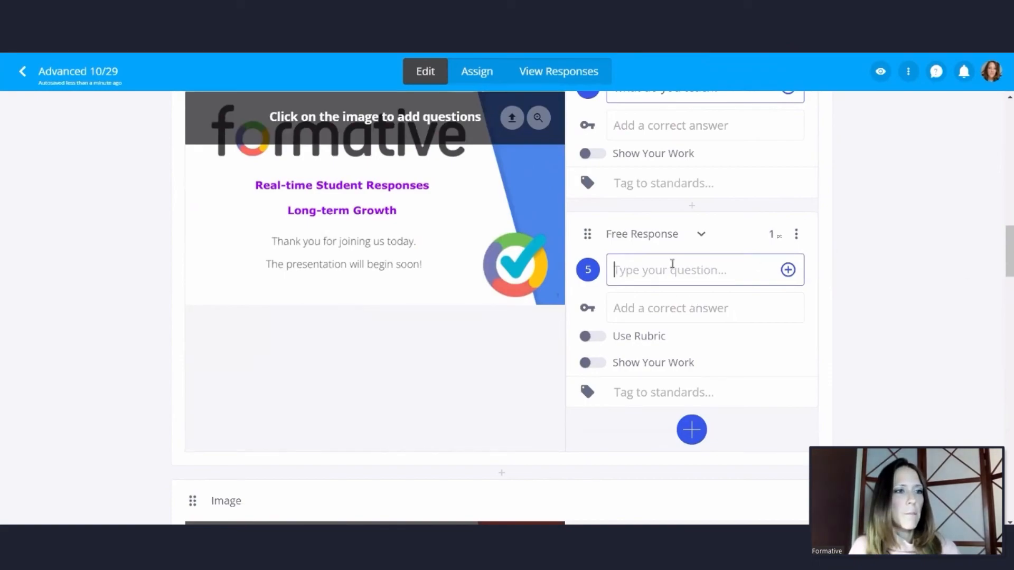
{"action": "type", "text": "what's your favorite subject?"}
{"action": "scroll", "coordinate": [762, 302], "scroll_direction": "down", "scroll_amount": 4}
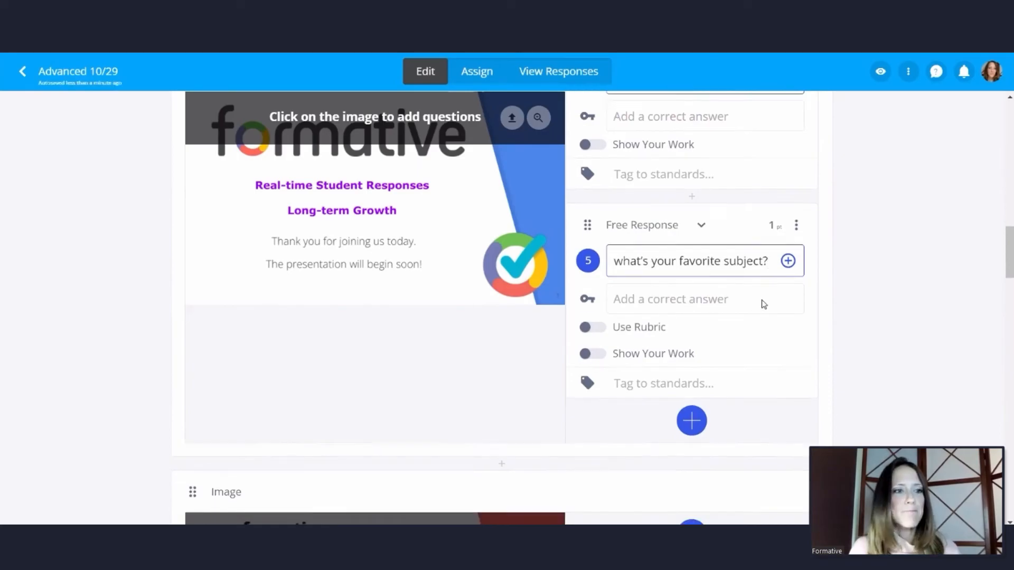
{"action": "scroll", "coordinate": [763, 324], "scroll_direction": "down", "scroll_amount": 1}
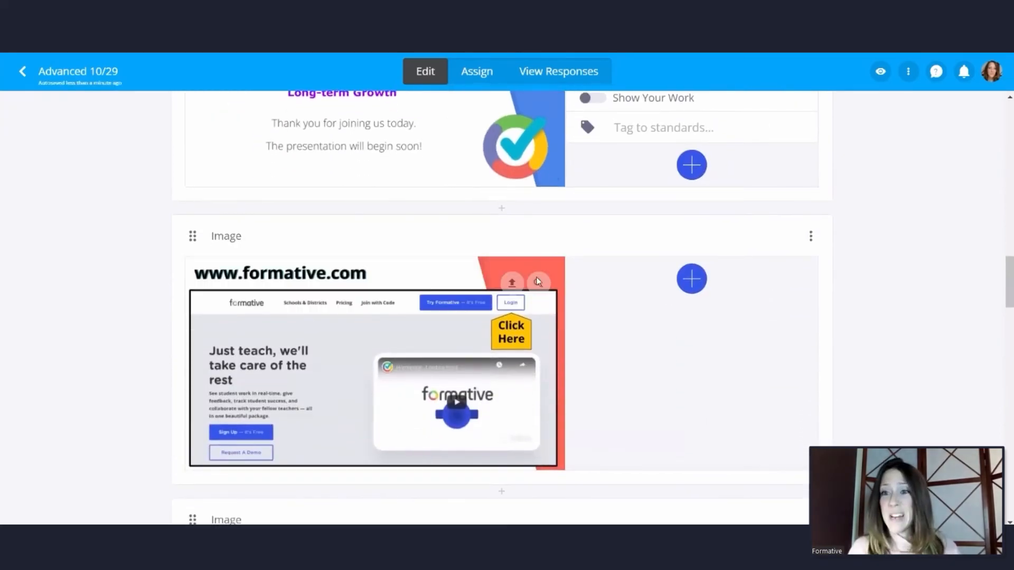
{"action": "left_click", "coordinate": [690, 280]}
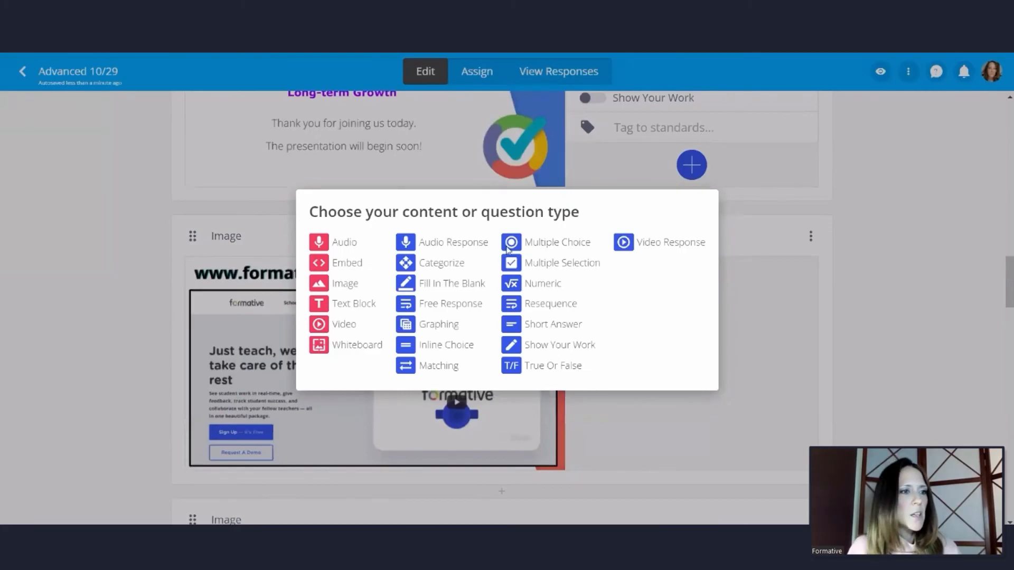
{"action": "left_click", "coordinate": [557, 325]}
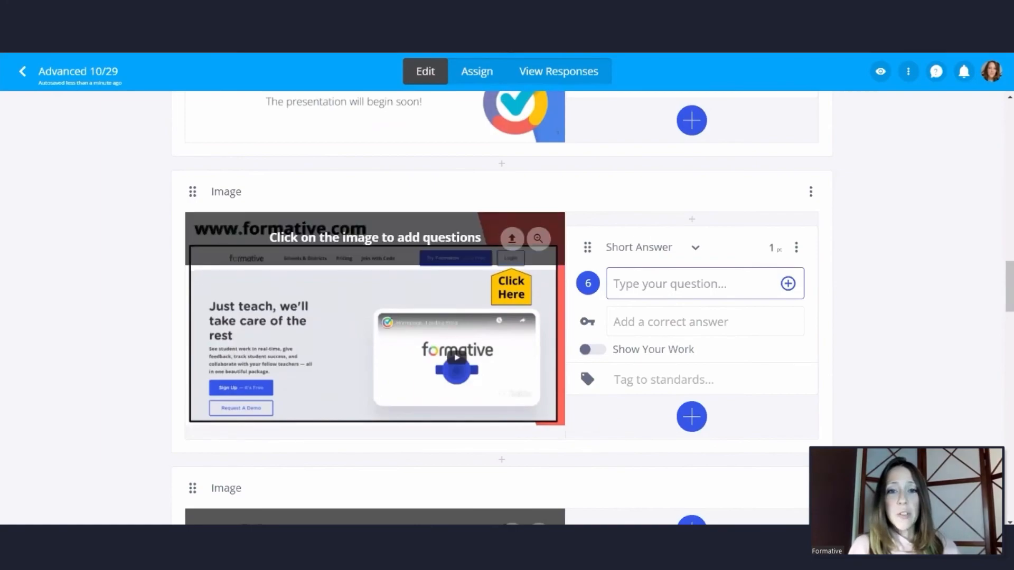
{"action": "left_click", "coordinate": [649, 284]}
{"action": "type", "text": "Do you do your homework right when you get home?"}
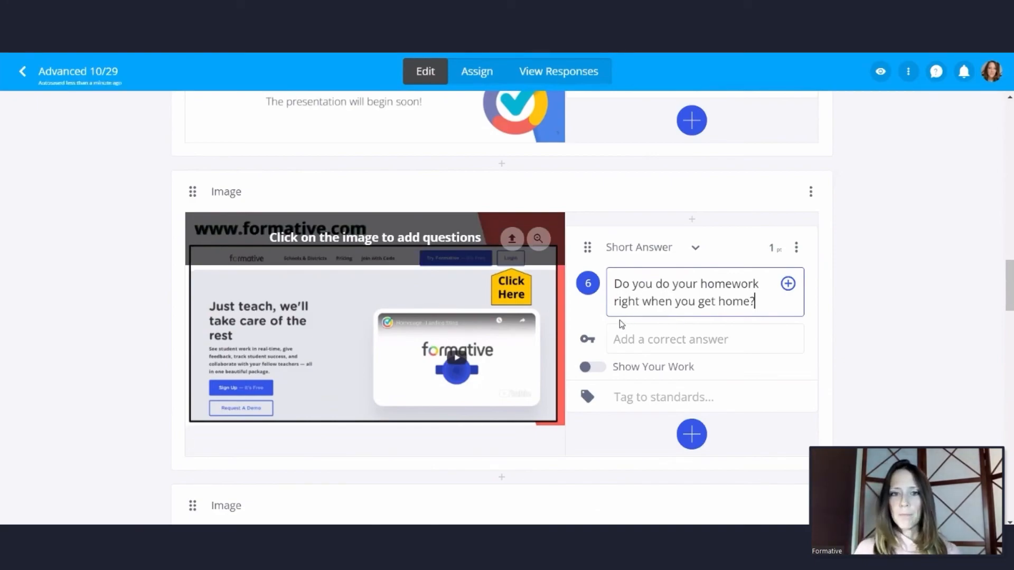
Delete the "Meet your presenter!" and "What we will cover today" slide images from the formative
{"action": "scroll", "coordinate": [644, 350], "scroll_direction": "down", "scroll_amount": 1}
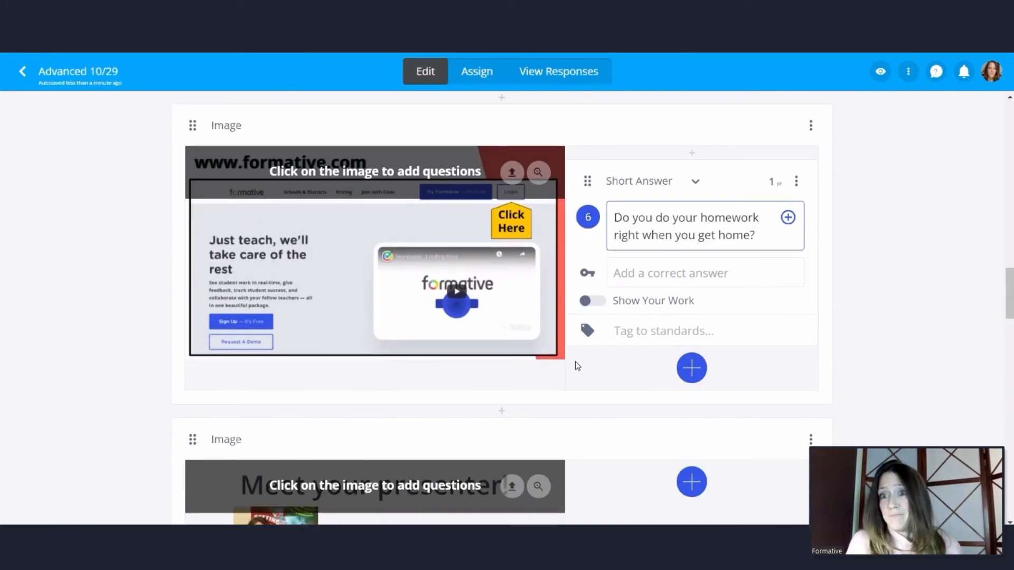
{"action": "scroll", "coordinate": [577, 366], "scroll_direction": "down", "scroll_amount": 2}
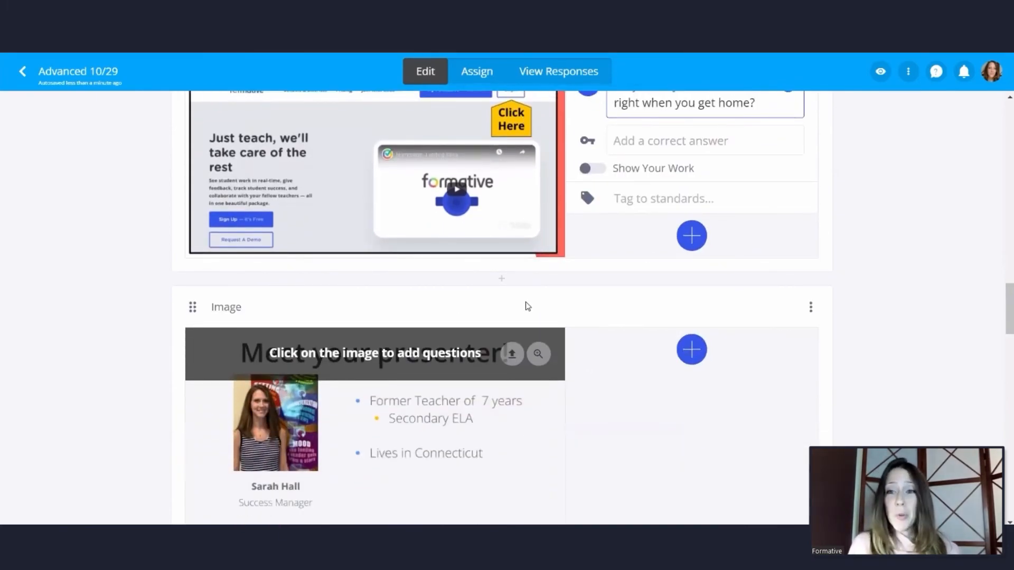
{"action": "scroll", "coordinate": [581, 321], "scroll_direction": "down", "scroll_amount": 7}
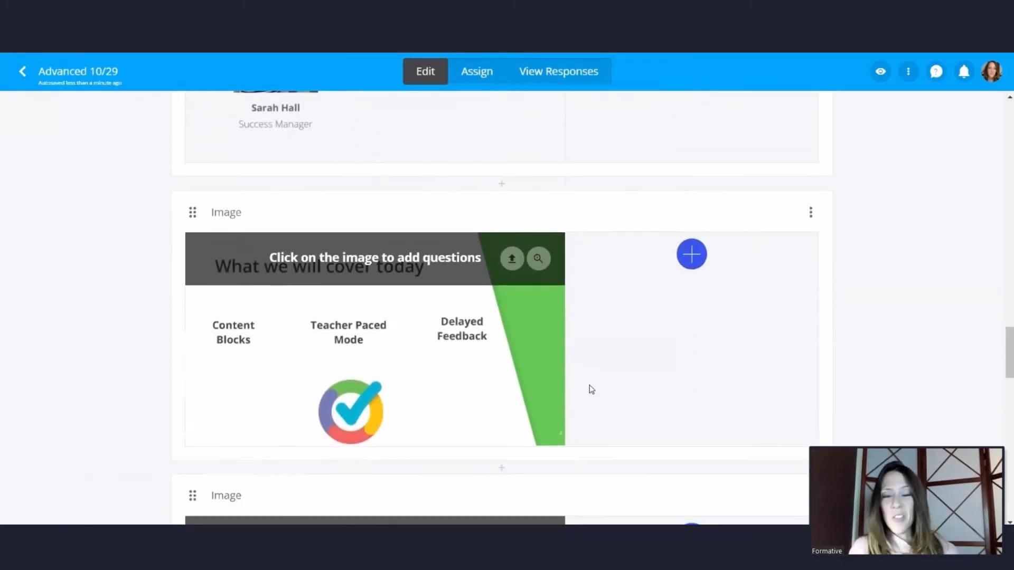
{"action": "scroll", "coordinate": [593, 407], "scroll_direction": "up", "scroll_amount": 7}
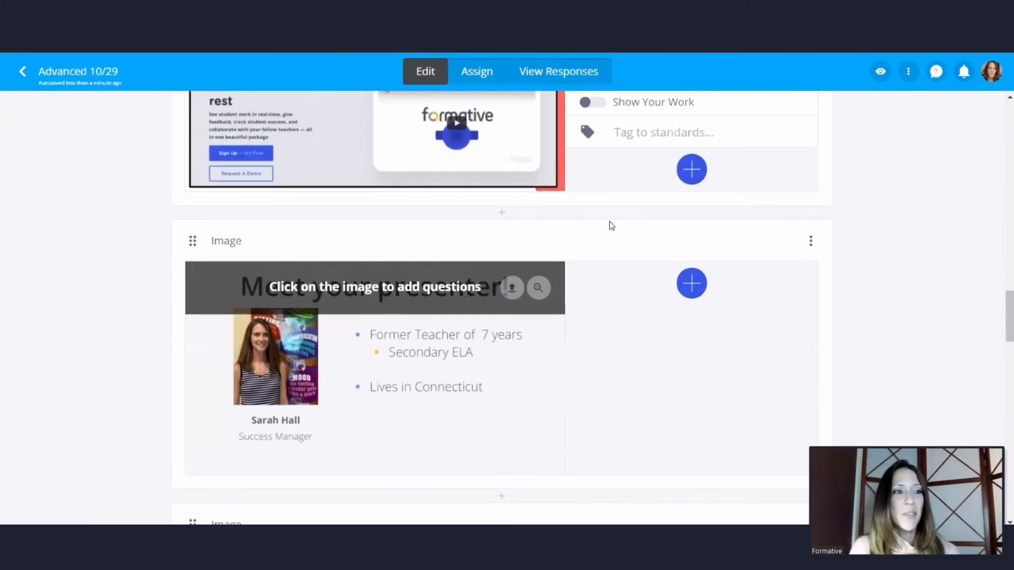
{"action": "scroll", "coordinate": [522, 219], "scroll_direction": "down", "scroll_amount": 3}
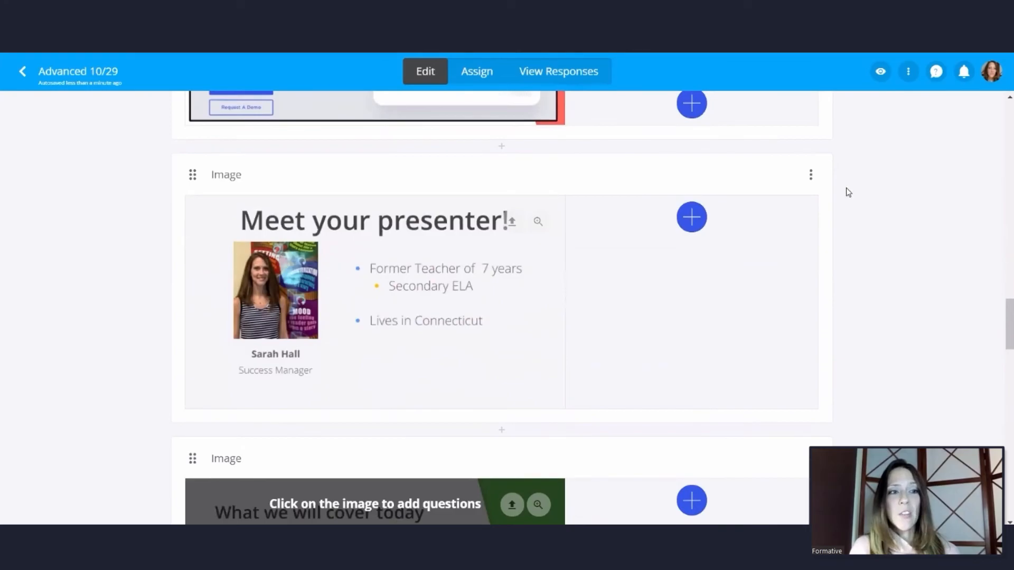
{"action": "left_click", "coordinate": [810, 177]}
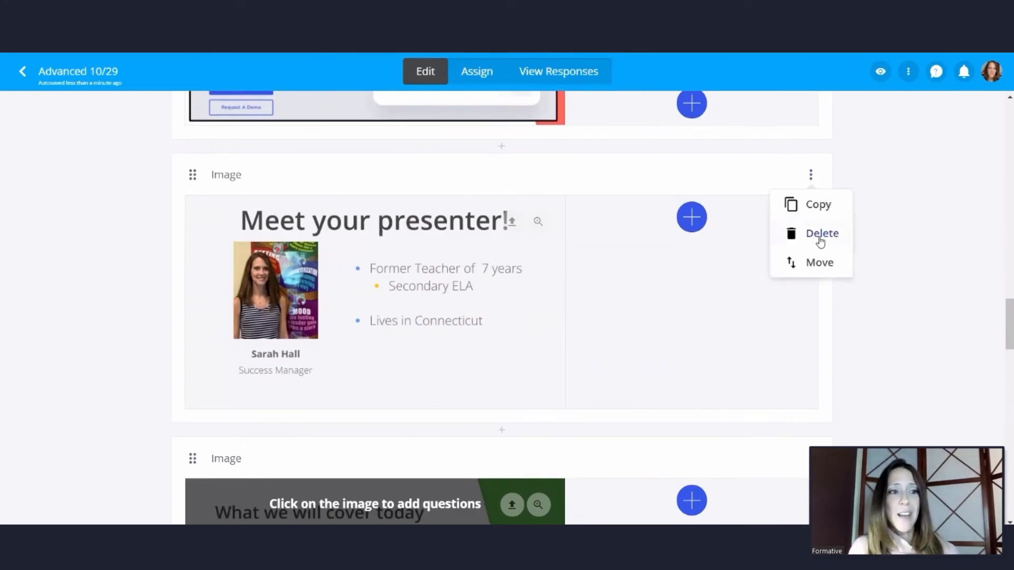
{"action": "left_click", "coordinate": [819, 235]}
{"action": "left_click", "coordinate": [493, 347]}
{"action": "left_click", "coordinate": [811, 175]}
{"action": "left_click", "coordinate": [803, 232]}
{"action": "left_click", "coordinate": [518, 343]}
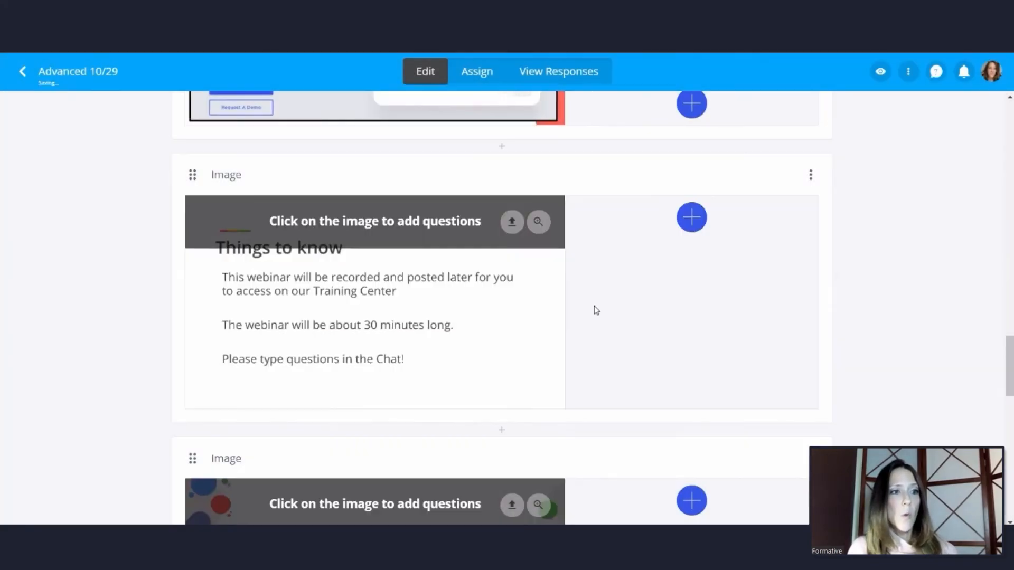
Delete the "Things to know" slide image and the slide with coloured circles that follows it
{"action": "left_click", "coordinate": [810, 176]}
{"action": "left_click", "coordinate": [787, 231]}
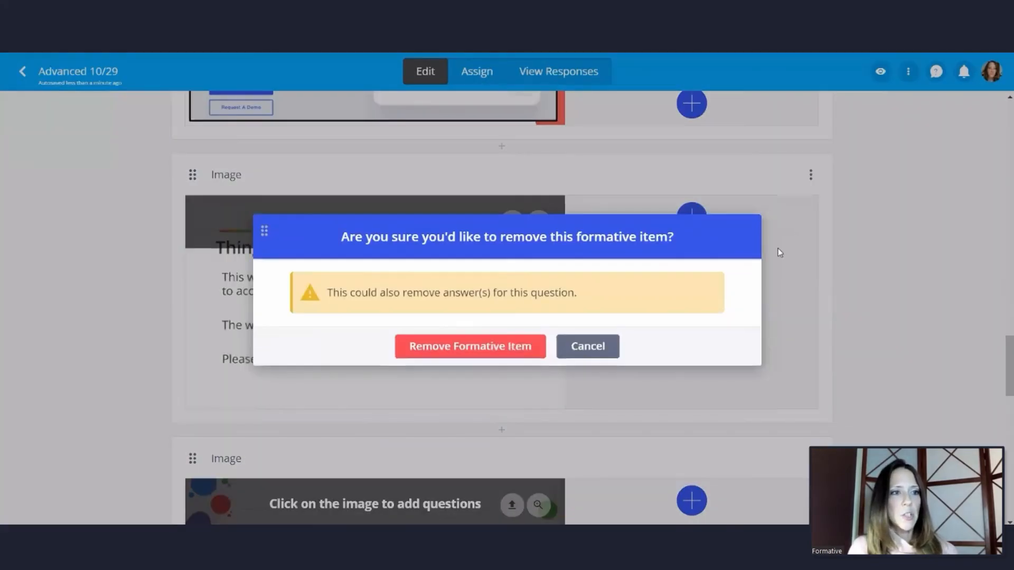
{"action": "left_click", "coordinate": [505, 350]}
{"action": "left_click", "coordinate": [810, 175]}
{"action": "left_click", "coordinate": [787, 233]}
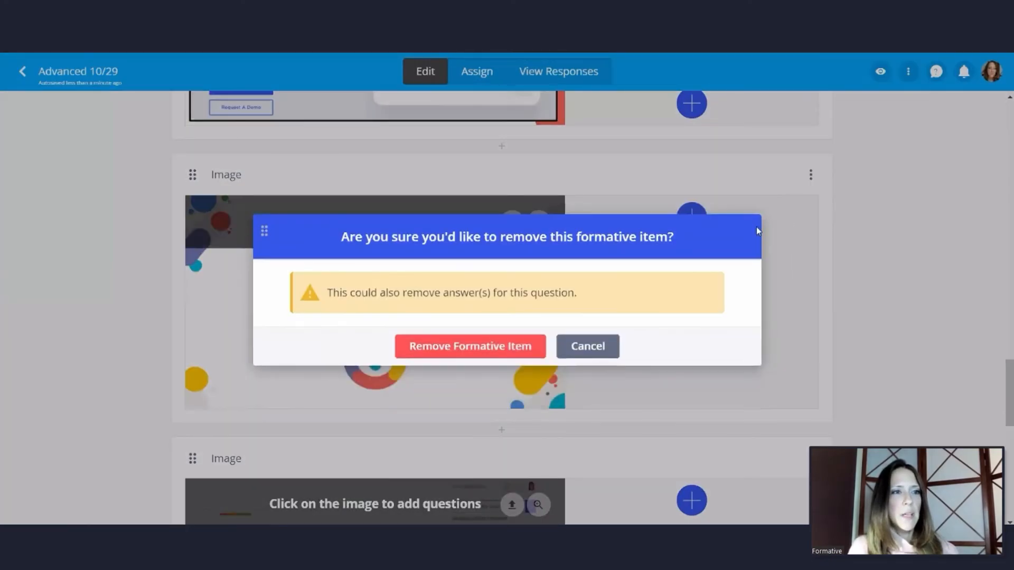
{"action": "left_click", "coordinate": [523, 352]}
Remove the last two slide images, "Looking for more resources?" and "Thanks for your attention!"
{"action": "left_click", "coordinate": [810, 174]}
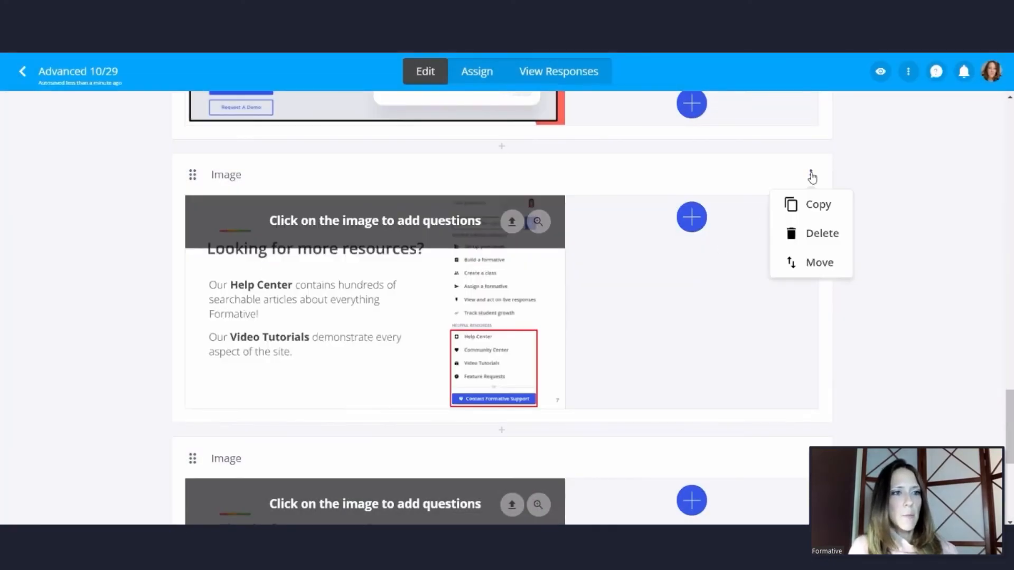
{"action": "left_click", "coordinate": [793, 235]}
{"action": "left_click", "coordinate": [507, 349]}
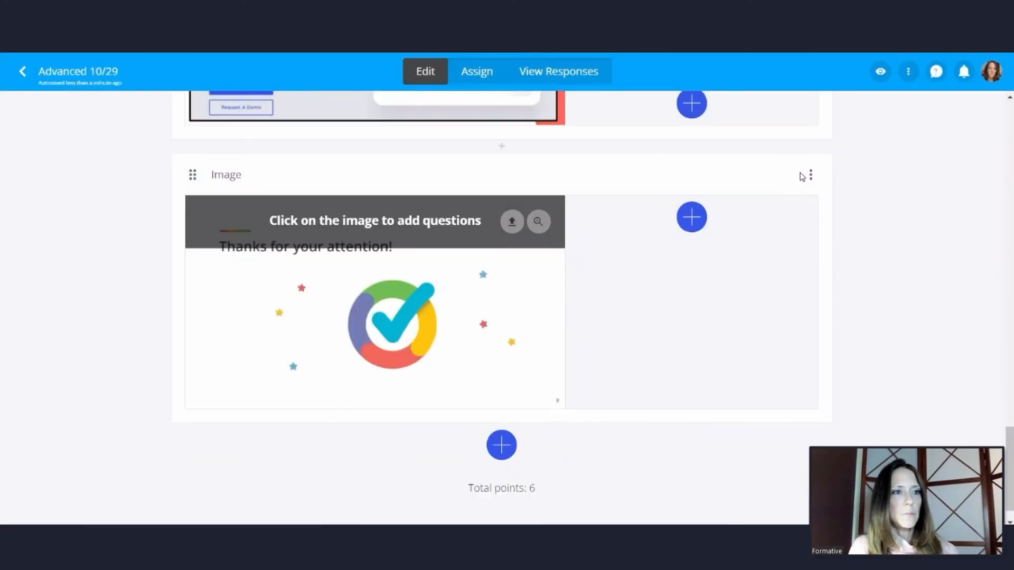
{"action": "left_click", "coordinate": [811, 175]}
{"action": "left_click", "coordinate": [791, 234]}
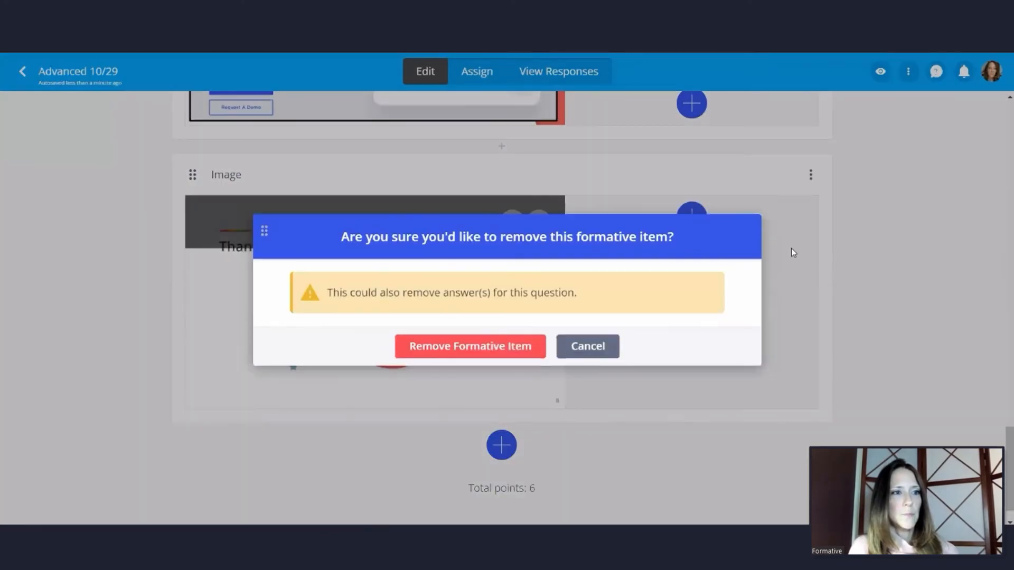
{"action": "left_click", "coordinate": [511, 346]}
Start assigning the formative, select Guest Students as the class and expand the optional settings
{"action": "scroll", "coordinate": [631, 305], "scroll_direction": "up", "scroll_amount": 5}
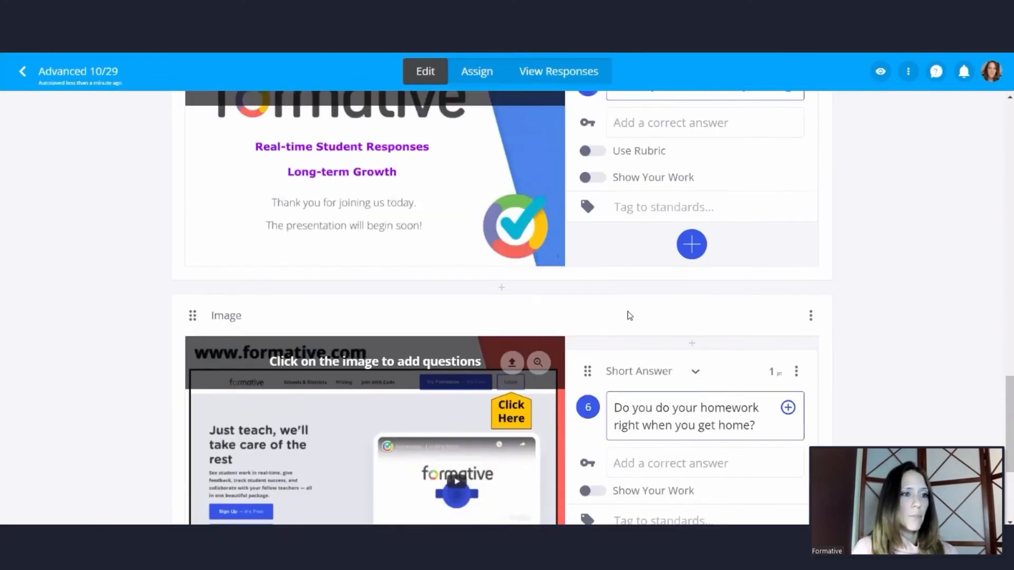
{"action": "scroll", "coordinate": [754, 343], "scroll_direction": "up", "scroll_amount": 5}
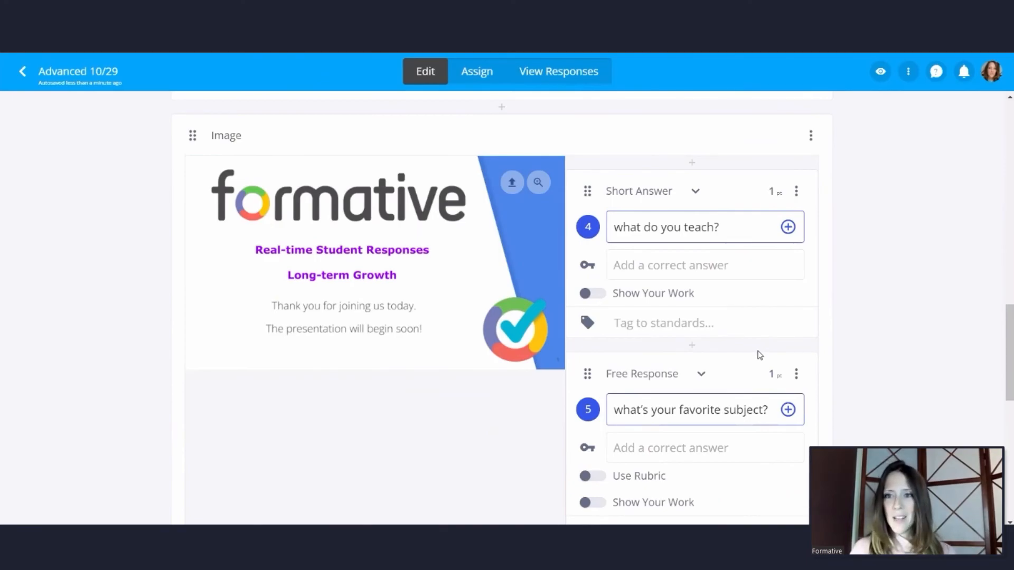
{"action": "scroll", "coordinate": [758, 354], "scroll_direction": "up", "scroll_amount": 10}
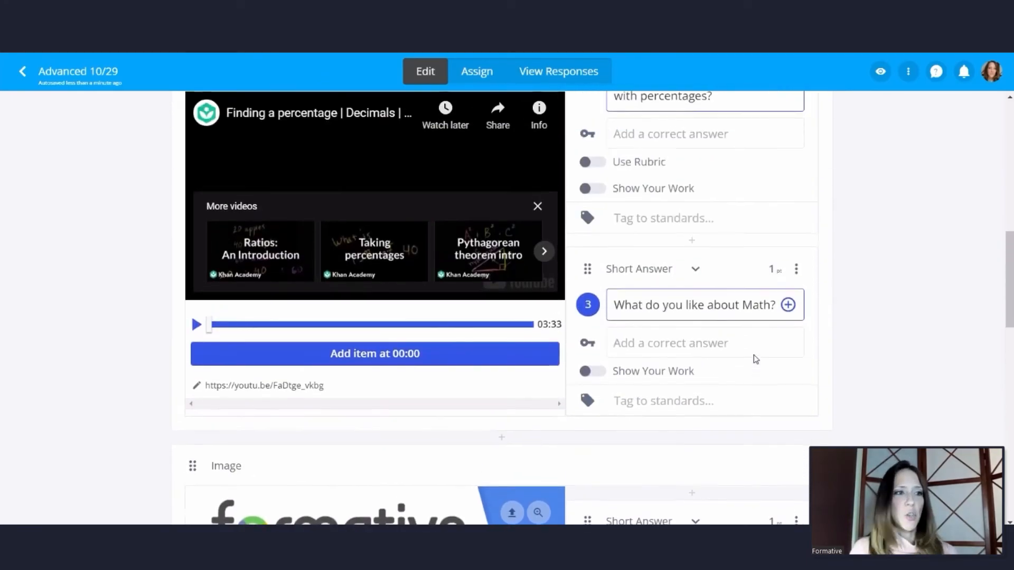
{"action": "scroll", "coordinate": [755, 359], "scroll_direction": "up", "scroll_amount": 1}
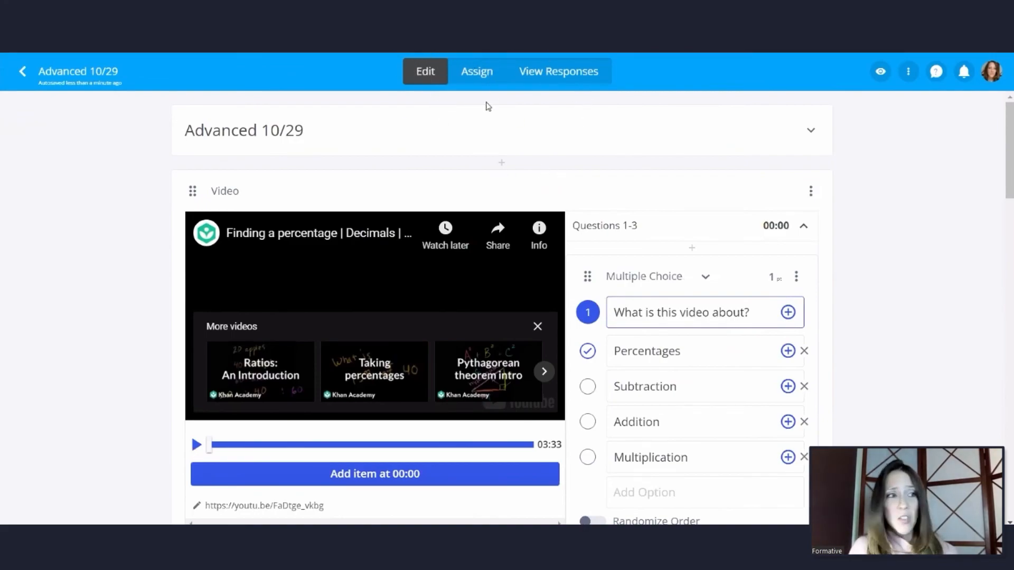
{"action": "left_click", "coordinate": [480, 76]}
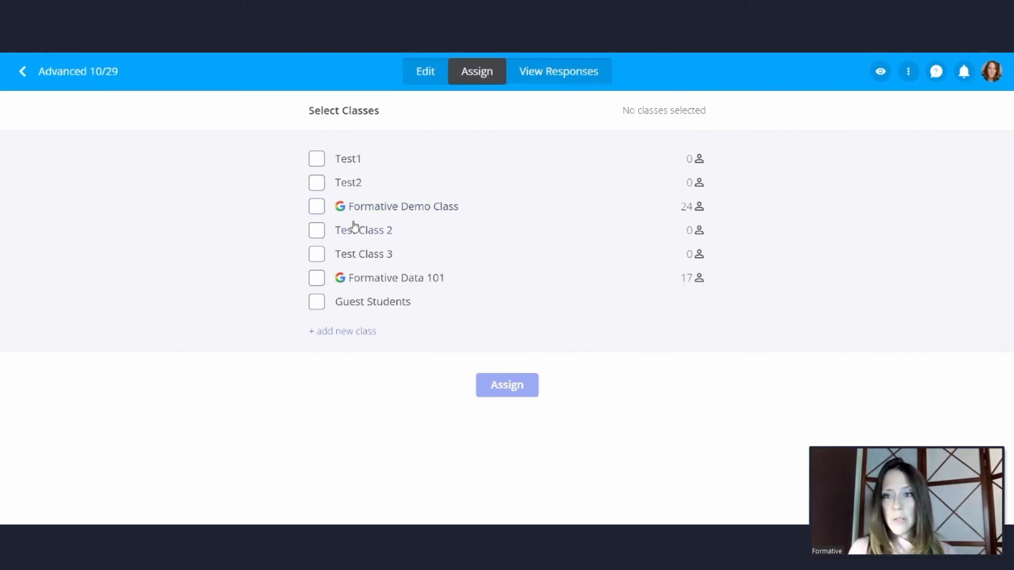
{"action": "left_click", "coordinate": [316, 306]}
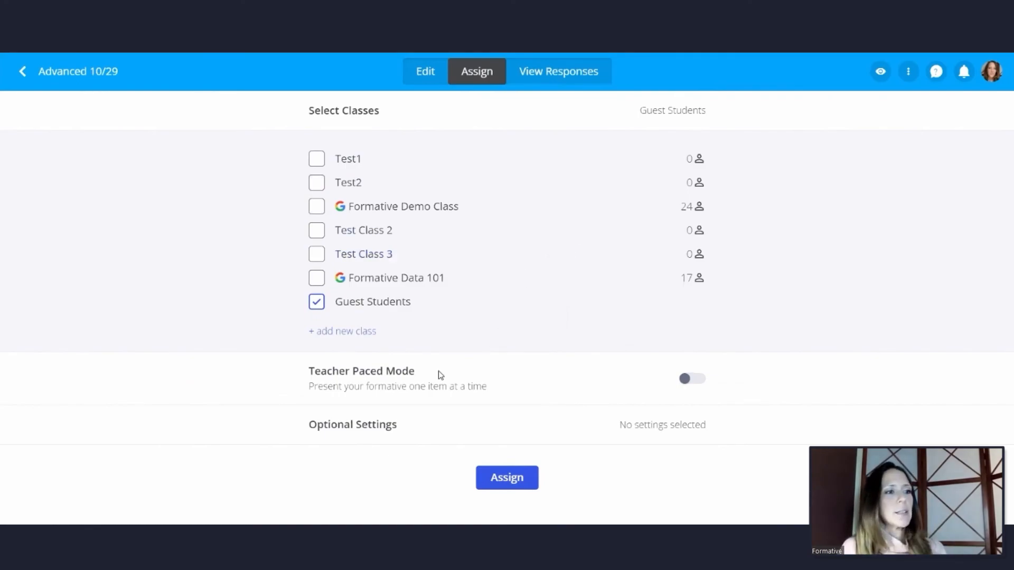
{"action": "left_click", "coordinate": [353, 424]}
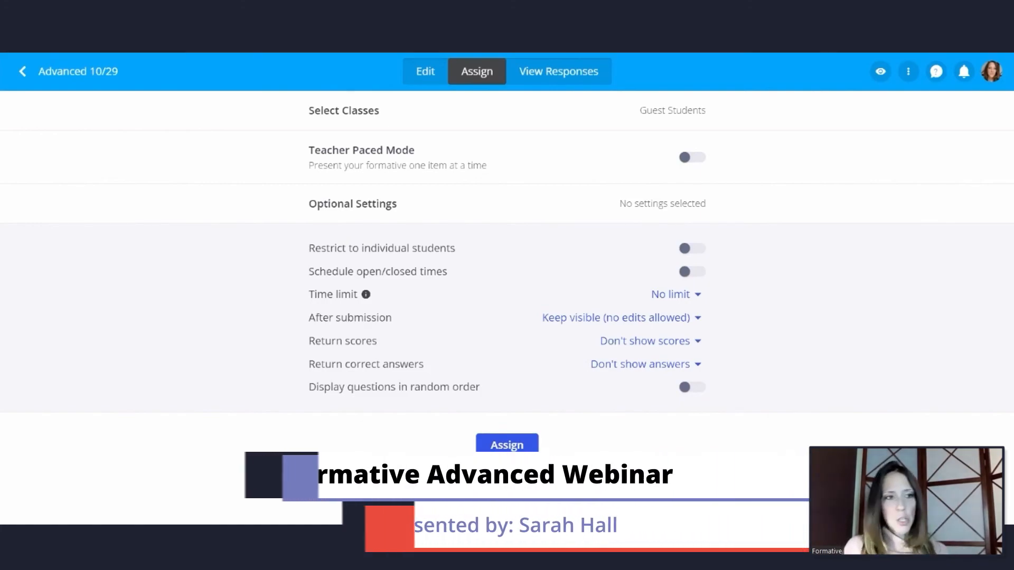
Turn on Teacher Paced Mode and assign the formative to the guest students
{"action": "left_click", "coordinate": [696, 158]}
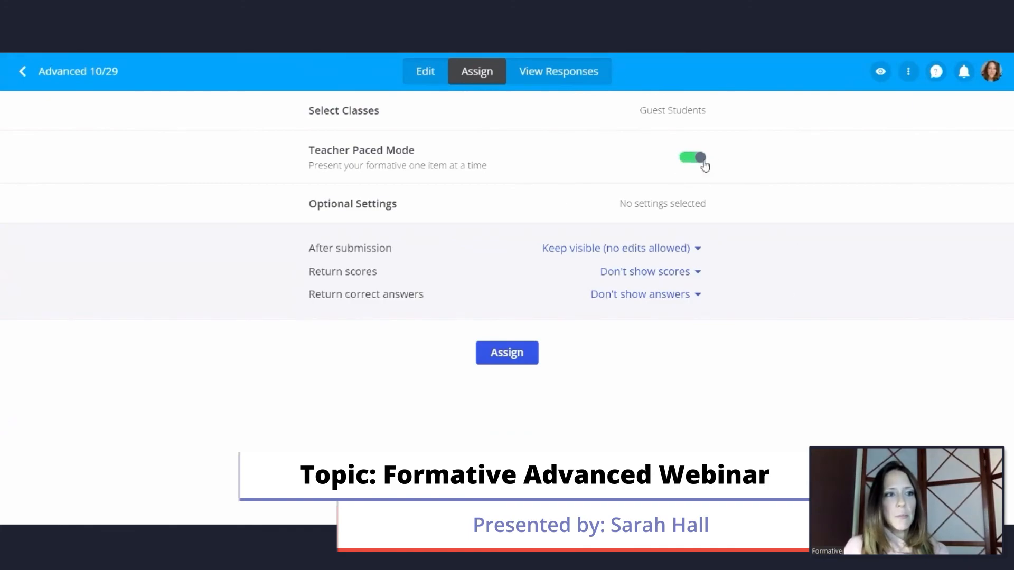
{"action": "left_click", "coordinate": [682, 160]}
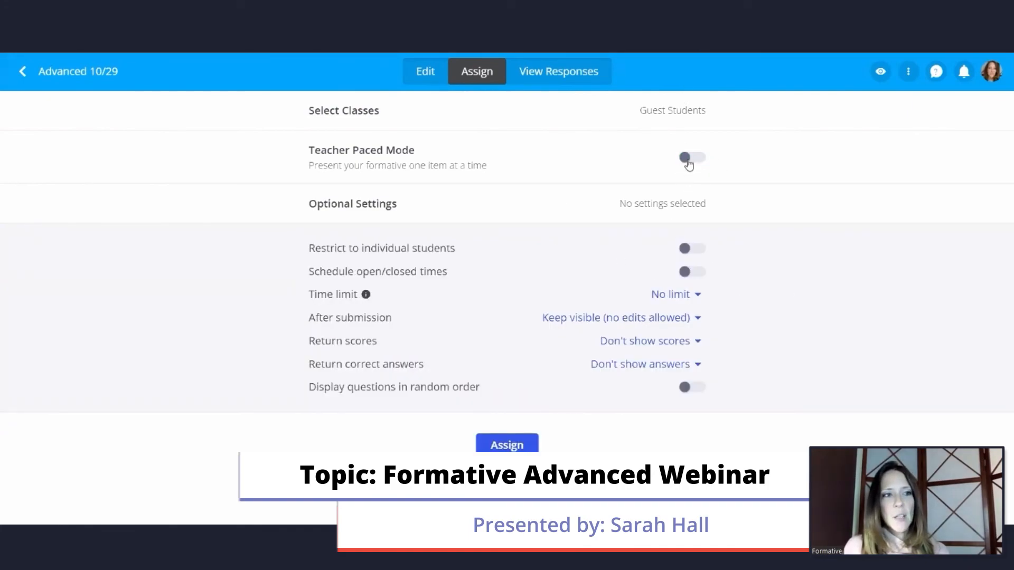
{"action": "left_click", "coordinate": [686, 160]}
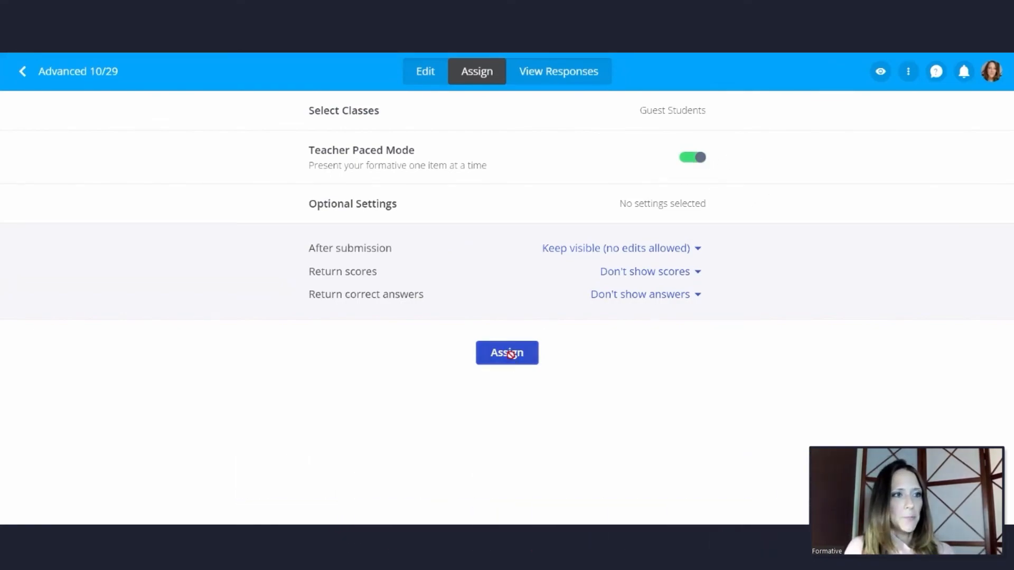
{"action": "left_click", "coordinate": [511, 359]}
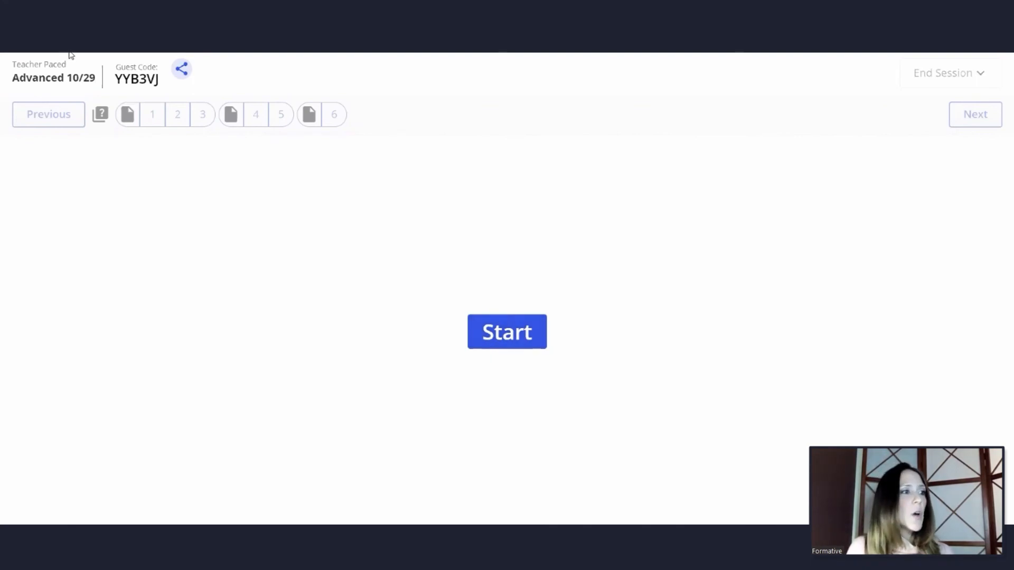
Highlight the session's guest code for students to join, and bring up and reload the formative's responses page
{"action": "left_click_drag", "start_coordinate": [163, 79], "coordinate": [117, 78]}
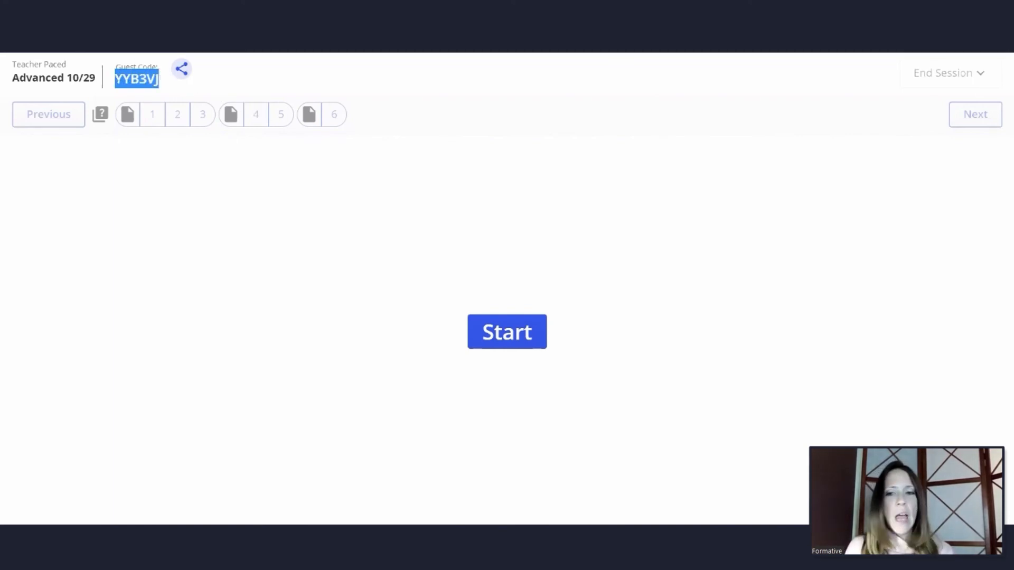
{"action": "key", "text": "alt+Tab"}
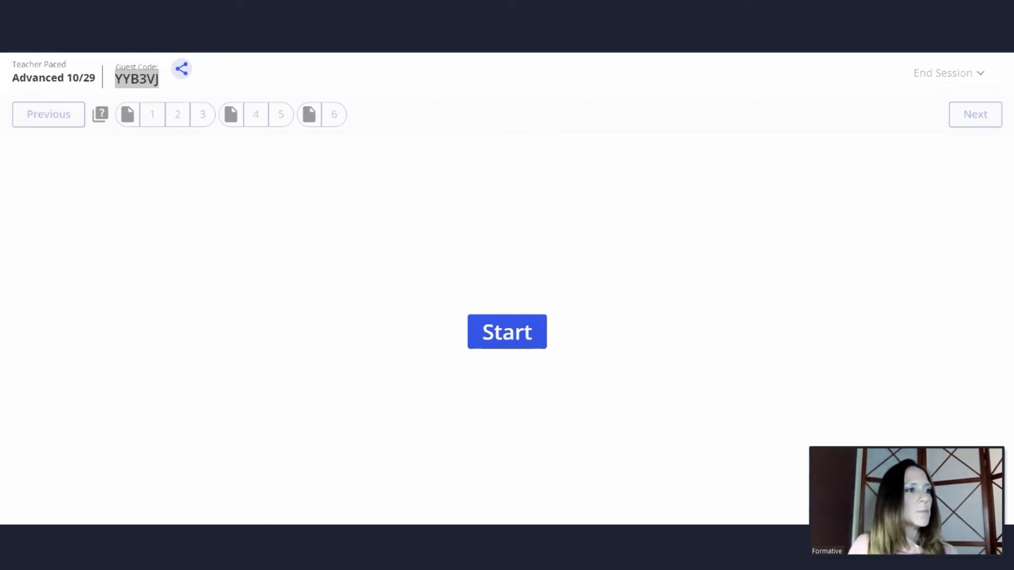
{"action": "key", "text": "ctrl+w"}
{"action": "key", "text": "ctrl+n"}
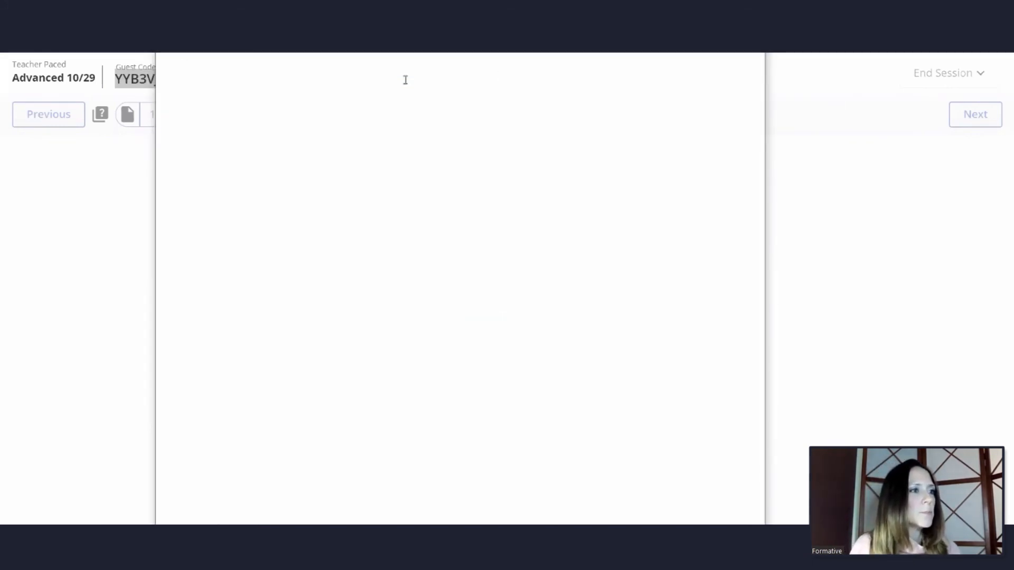
{"action": "key", "text": "ctrl+w"}
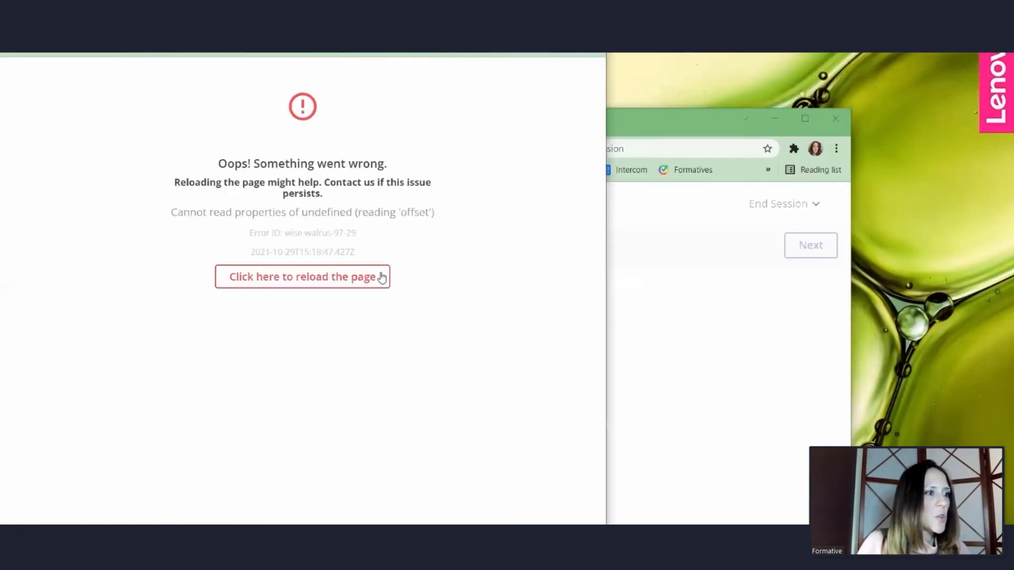
{"action": "left_click", "coordinate": [368, 280]}
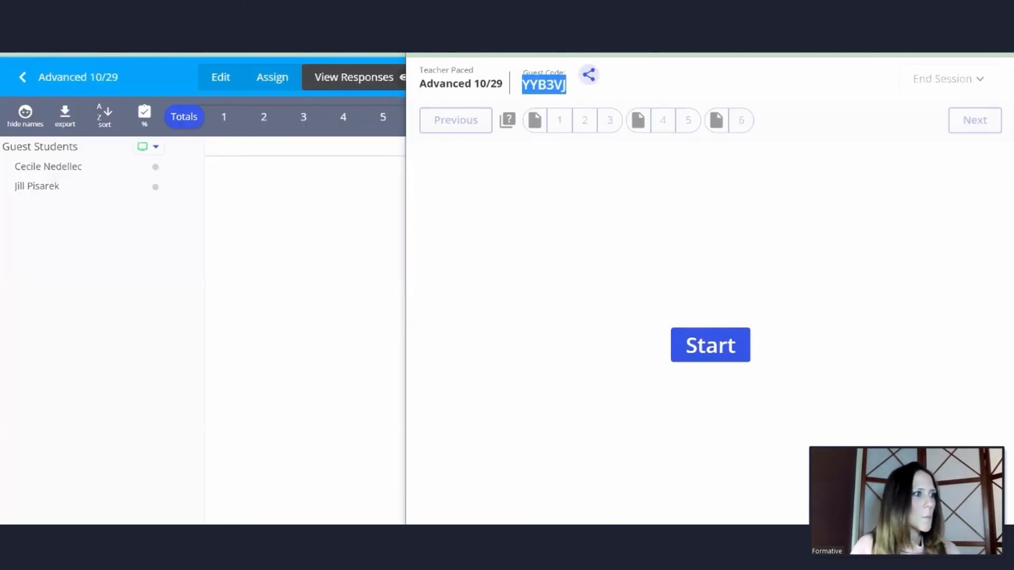
Hide the student names in the responses view and arrange it side by side with the Teacher Paced window
{"action": "left_click", "coordinate": [26, 114]}
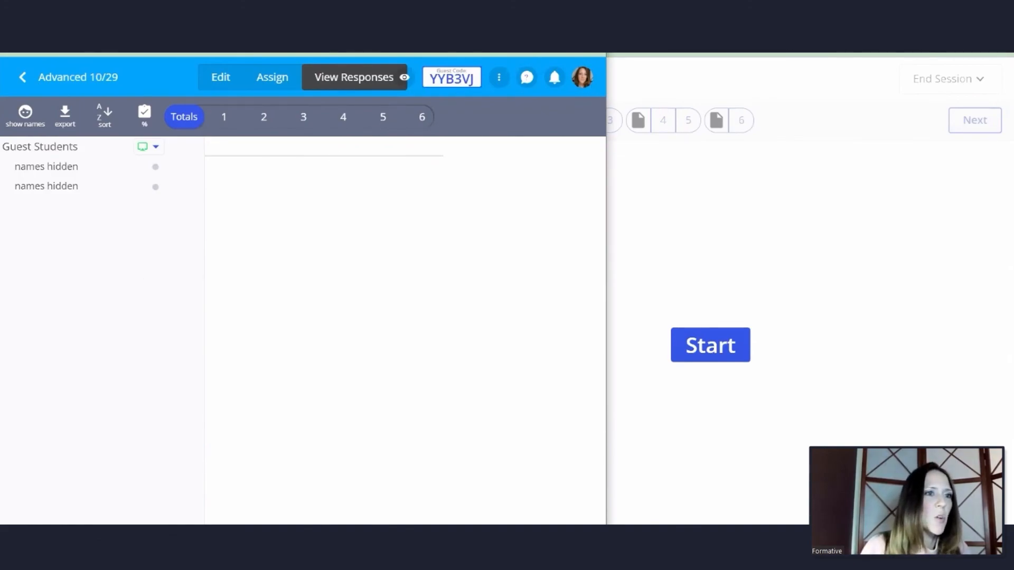
{"action": "left_click", "coordinate": [660, 54]}
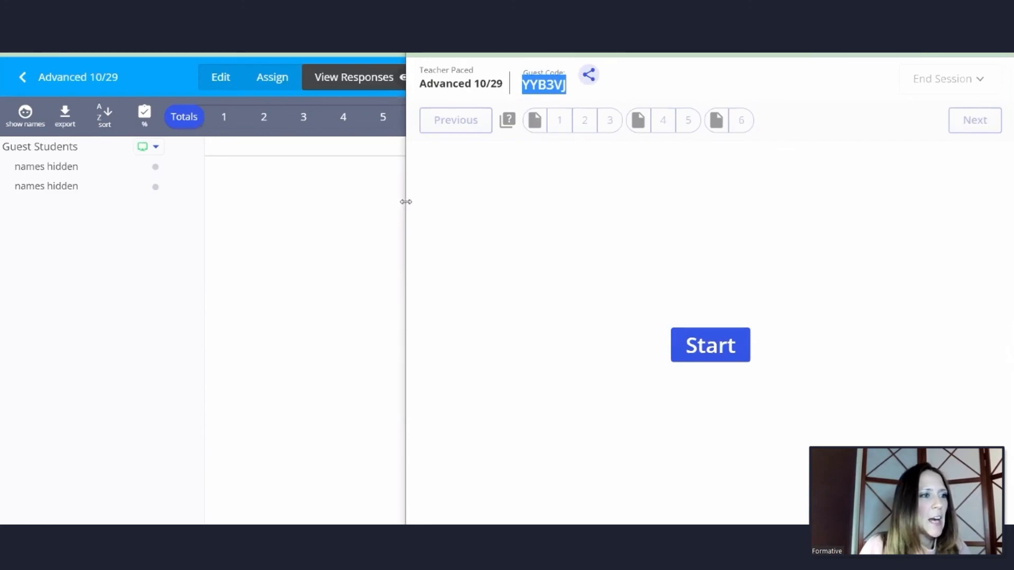
{"action": "left_click_drag", "start_coordinate": [405, 202], "coordinate": [546, 211]}
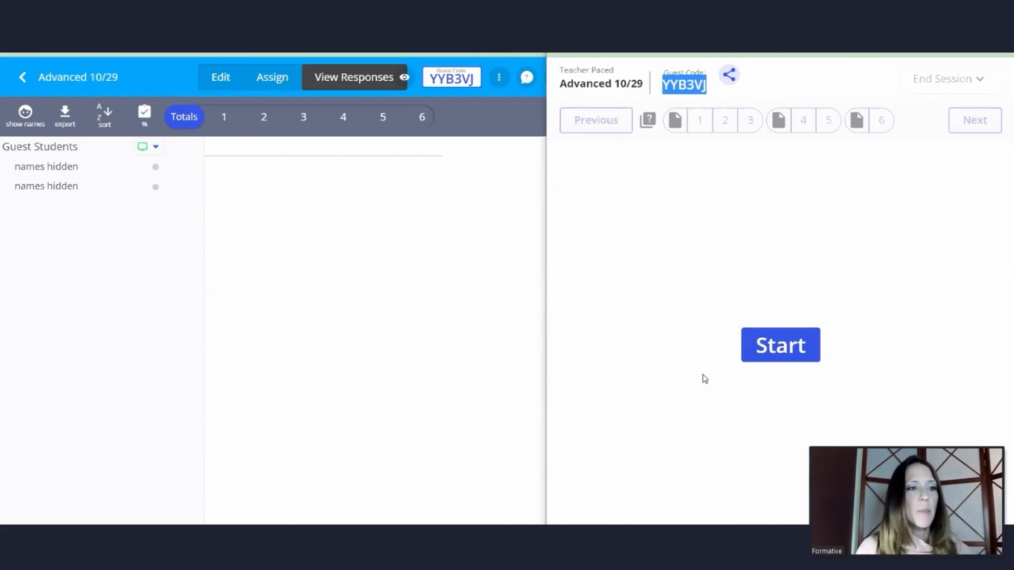
Start the Teacher Paced session, advance from the instructions to the Khan Academy video and look through questions 1 to 3
{"action": "left_click", "coordinate": [775, 346]}
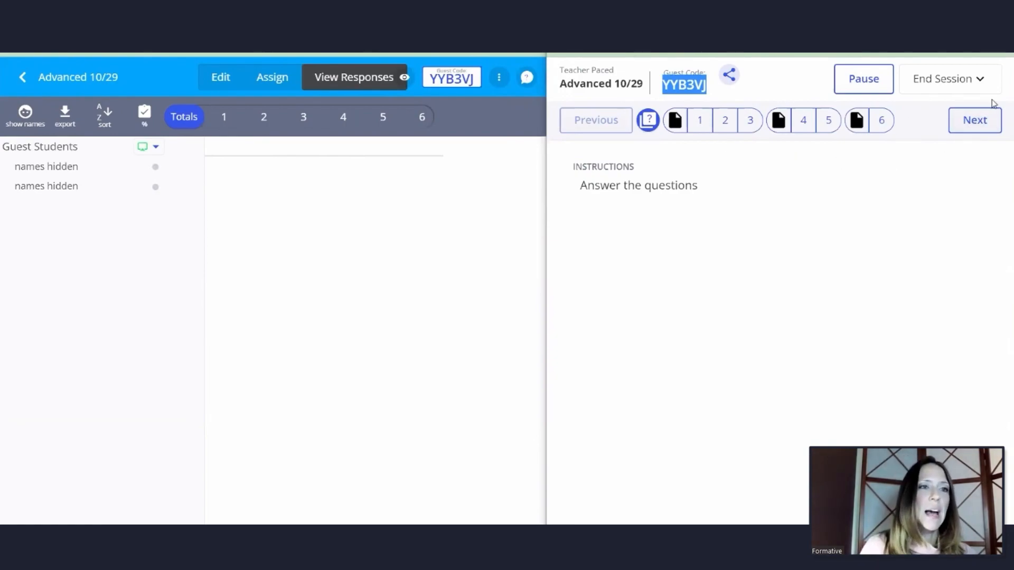
{"action": "left_click", "coordinate": [977, 127]}
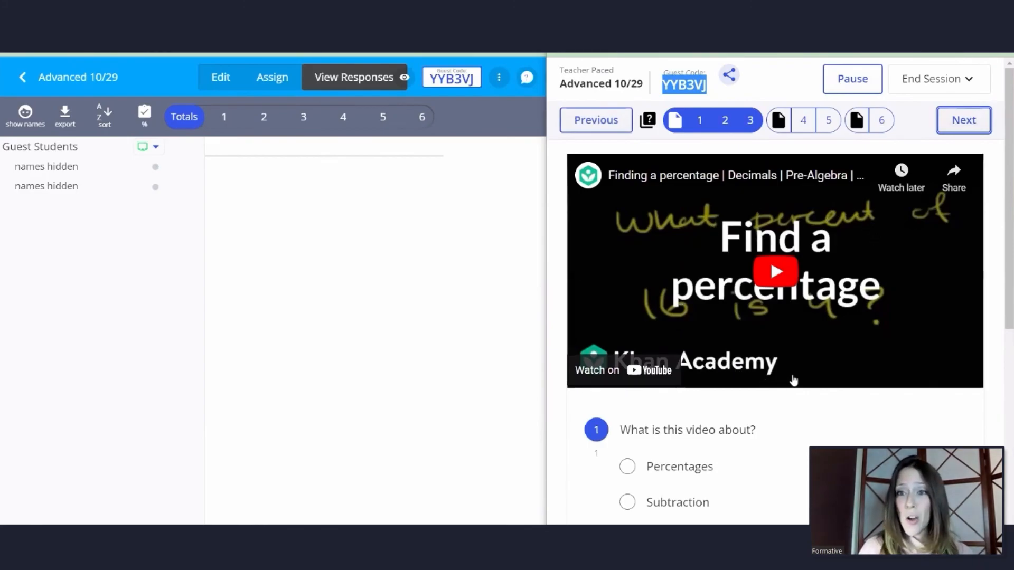
{"action": "scroll", "coordinate": [796, 348], "scroll_direction": "down", "scroll_amount": 1}
{"action": "scroll", "coordinate": [796, 348], "scroll_direction": "down", "scroll_amount": 7}
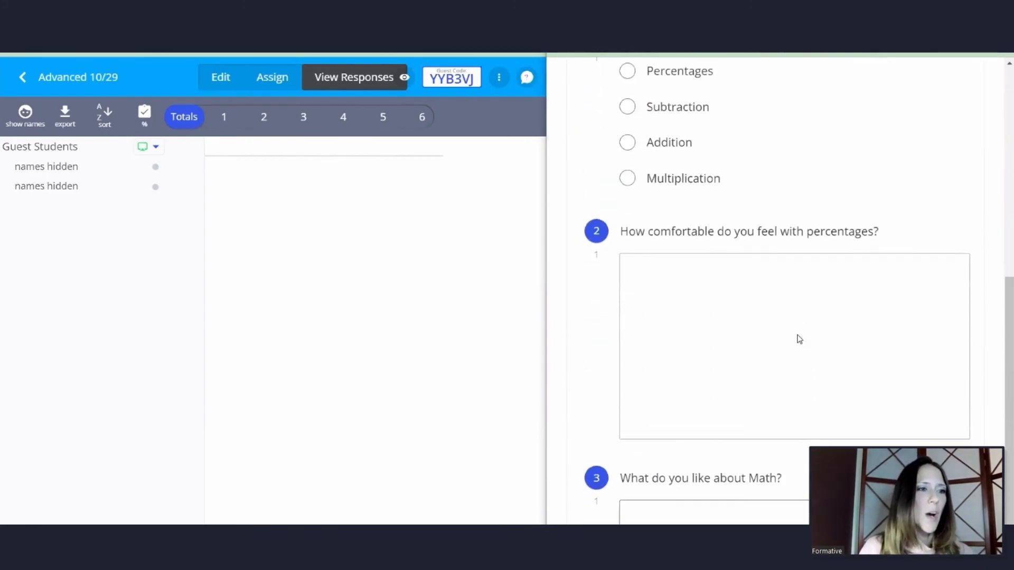
{"action": "scroll", "coordinate": [760, 375], "scroll_direction": "up", "scroll_amount": 6}
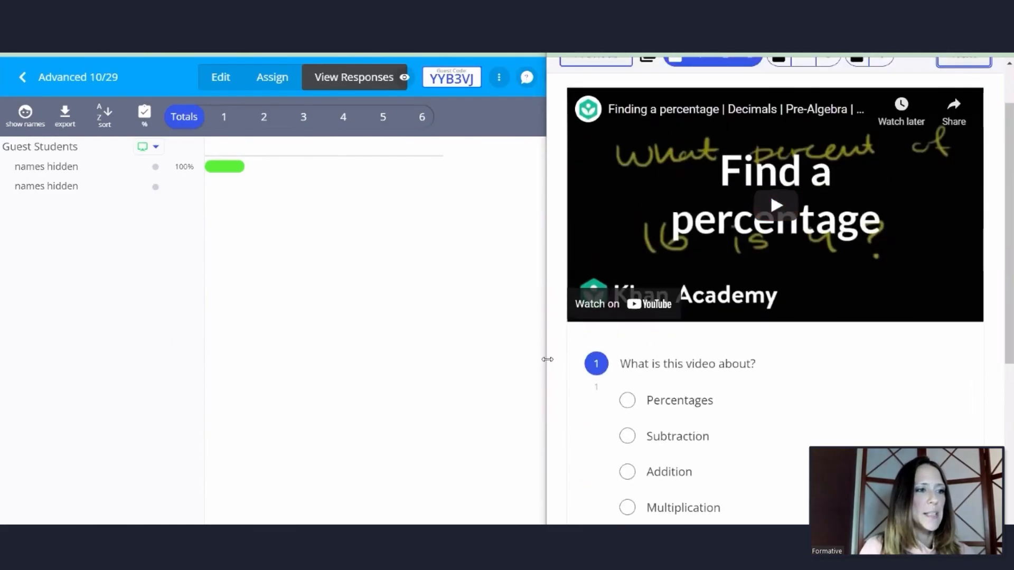
Widen the Teacher Paced window and advance the session to the Formative slide with questions 4 and 5
{"action": "left_click_drag", "start_coordinate": [547, 359], "coordinate": [415, 338]}
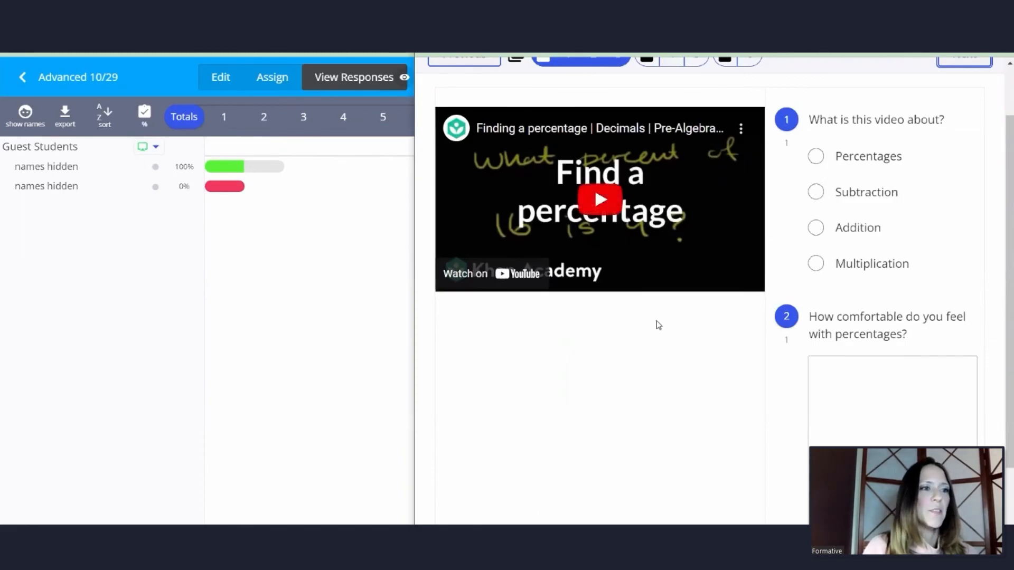
{"action": "scroll", "coordinate": [928, 295], "scroll_direction": "down", "scroll_amount": 2}
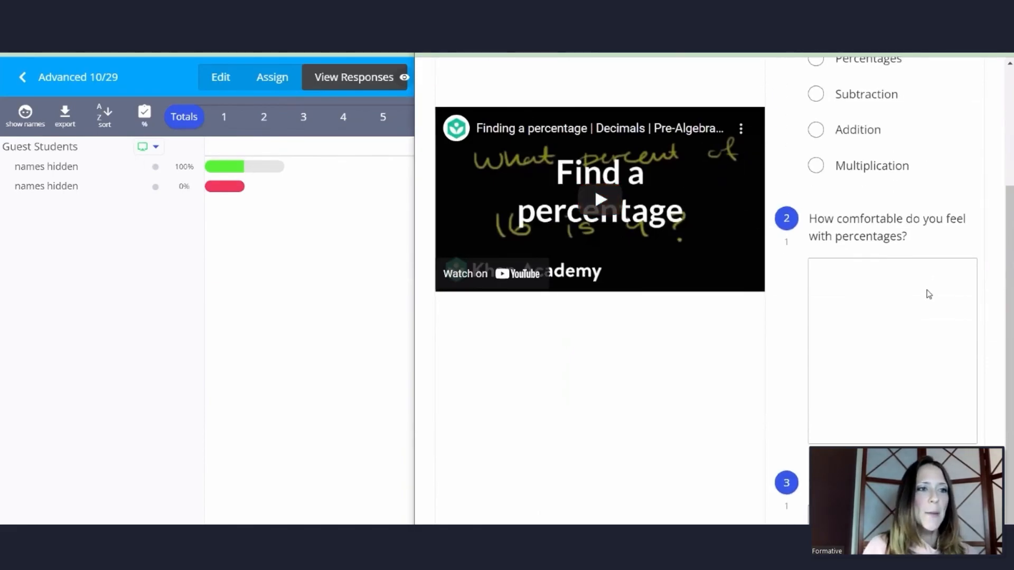
{"action": "scroll", "coordinate": [928, 291], "scroll_direction": "up", "scroll_amount": 3}
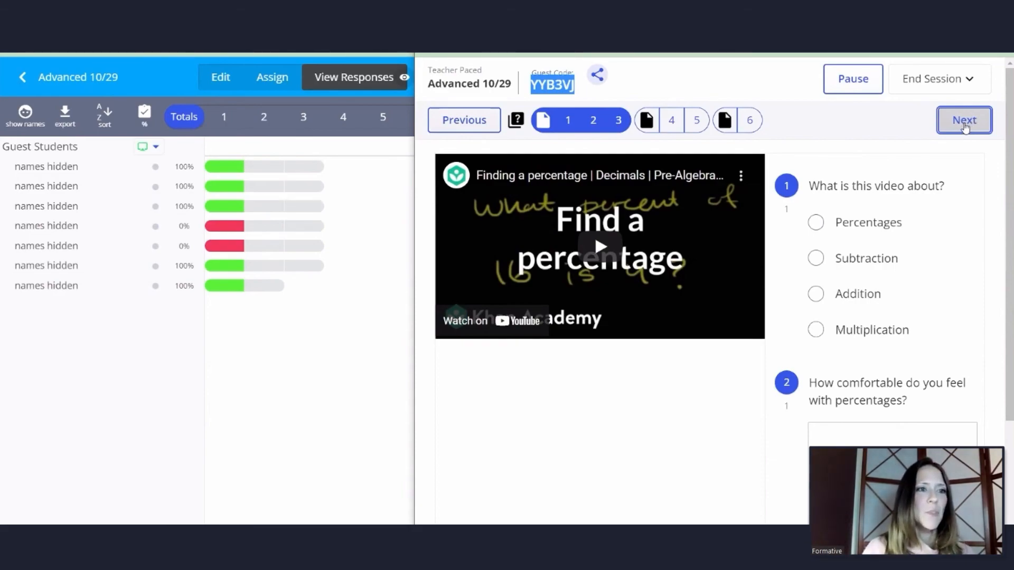
{"action": "left_click", "coordinate": [965, 127]}
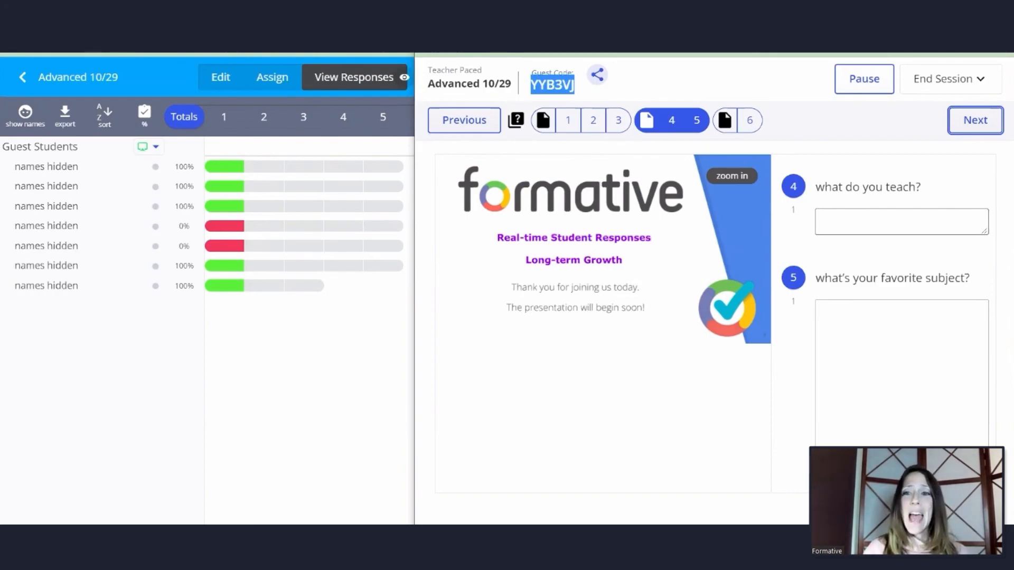
Pause and unpause the student responses, and advance the session to the slide with question 6
{"action": "left_click", "coordinate": [863, 80]}
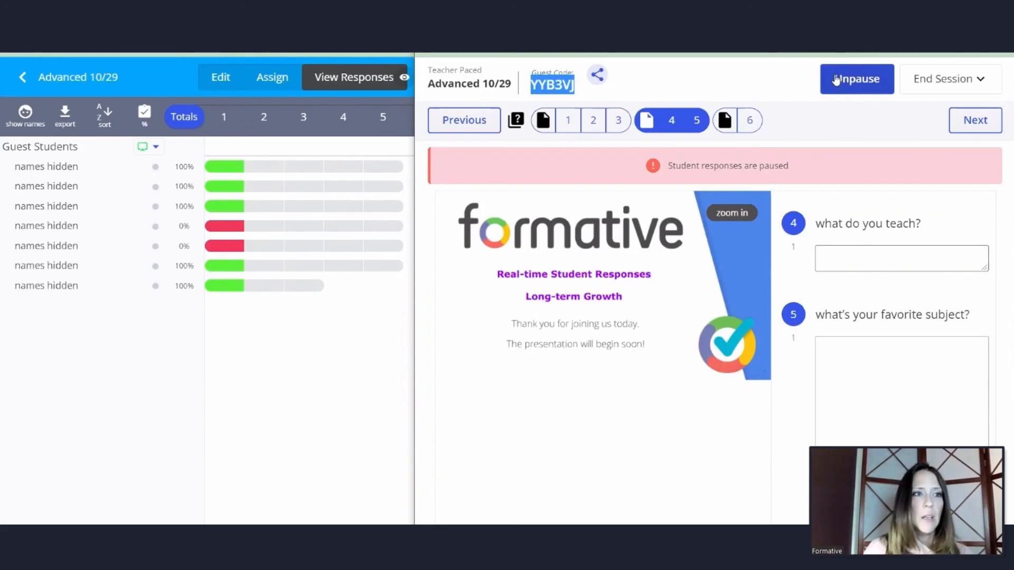
{"action": "left_click", "coordinate": [857, 85]}
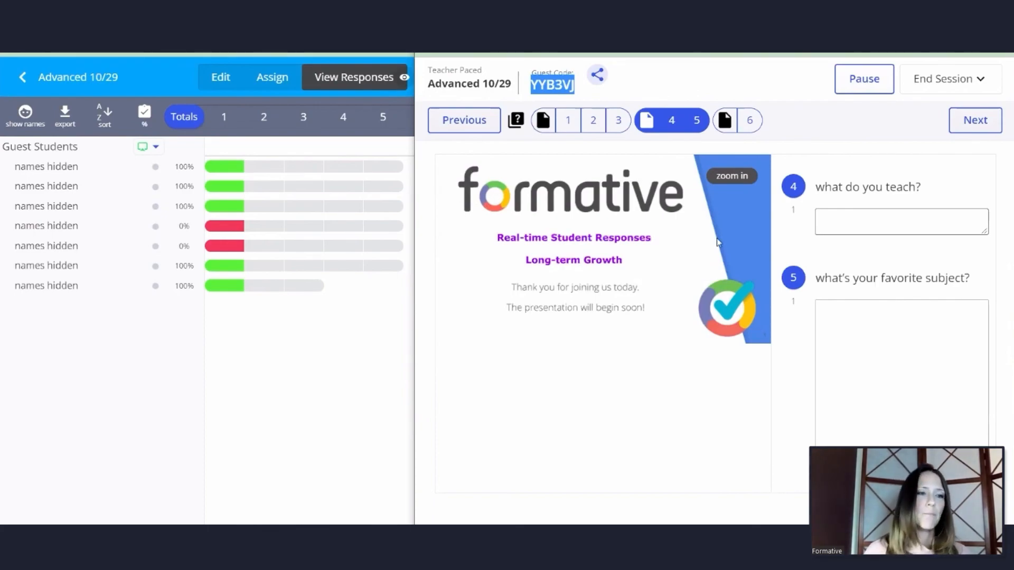
{"action": "left_click", "coordinate": [972, 125]}
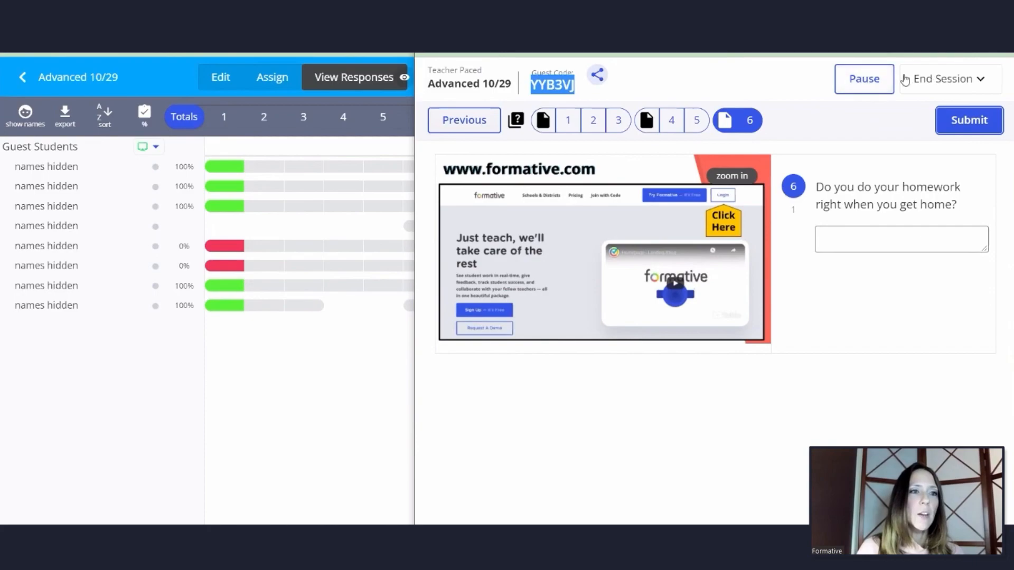
End the session by switching it to Student Paced, close its window and maximize the responses window
{"action": "left_click", "coordinate": [981, 80]}
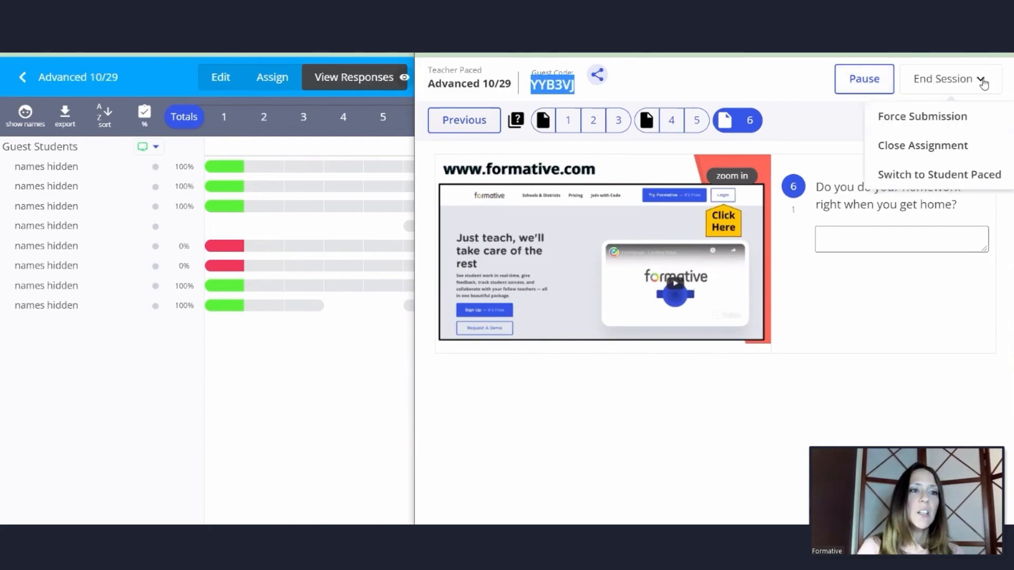
{"action": "left_click", "coordinate": [918, 178]}
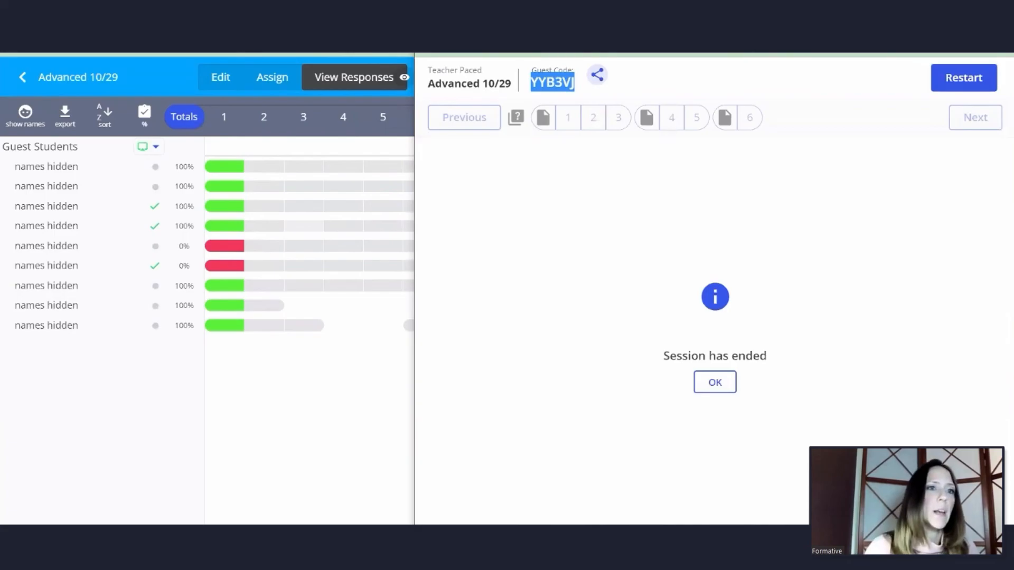
{"action": "key", "text": "alt+F4"}
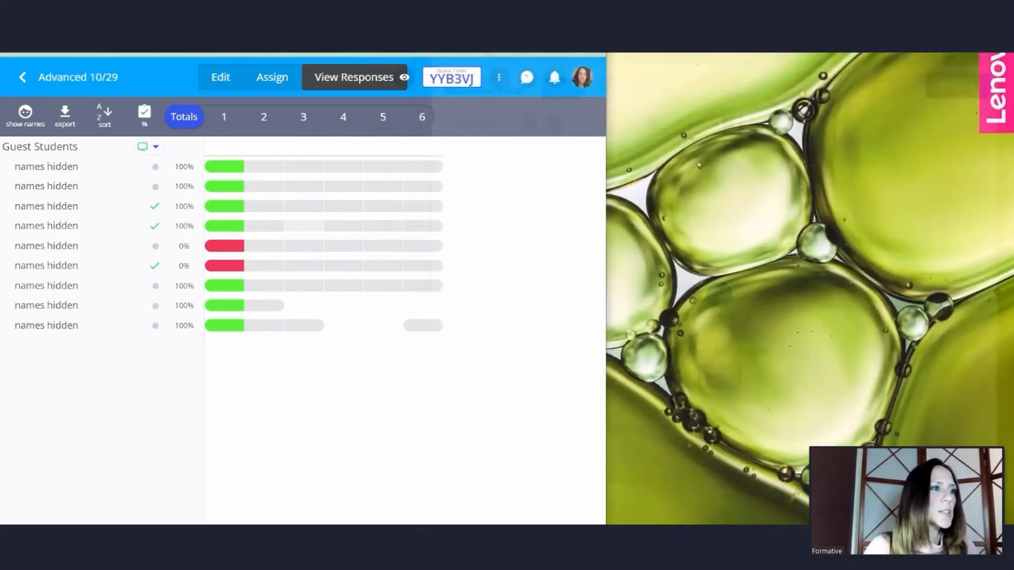
{"action": "key", "text": "super+Up"}
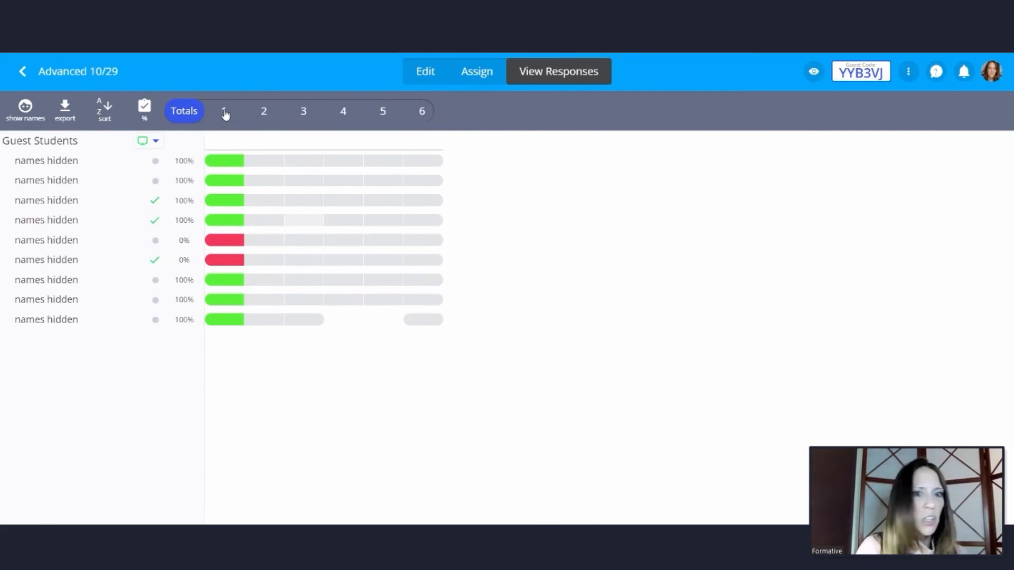
Open the responses to question 1, "What is this video about?", and select every student who answered "Percentages"
{"action": "left_click", "coordinate": [225, 112]}
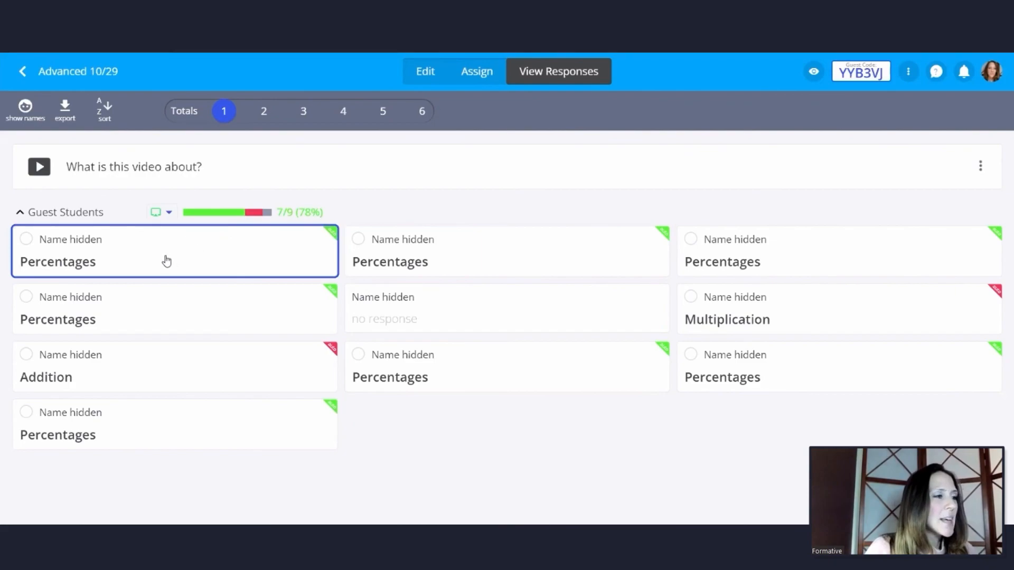
{"action": "left_click", "coordinate": [26, 238]}
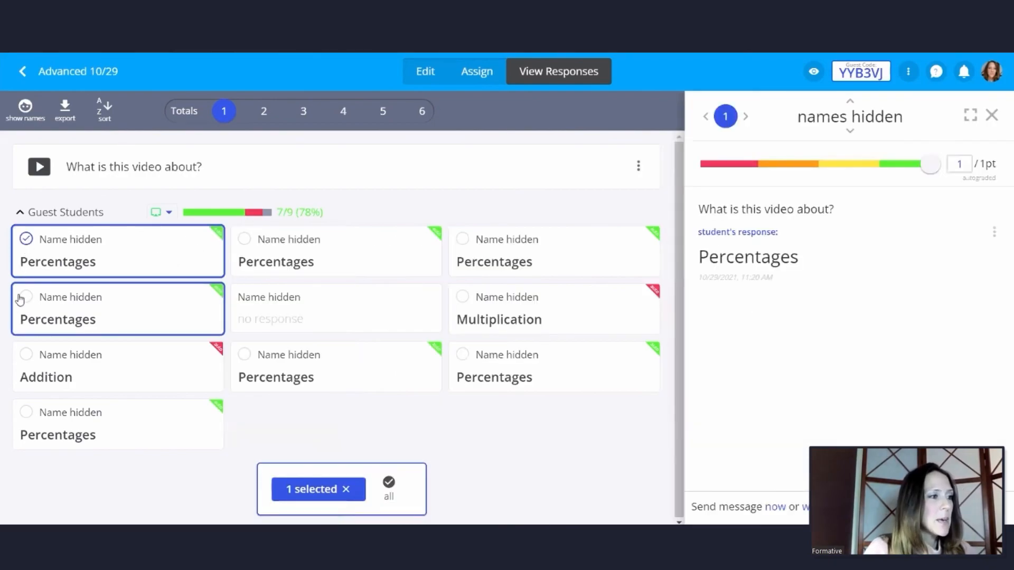
{"action": "left_click", "coordinate": [22, 298]}
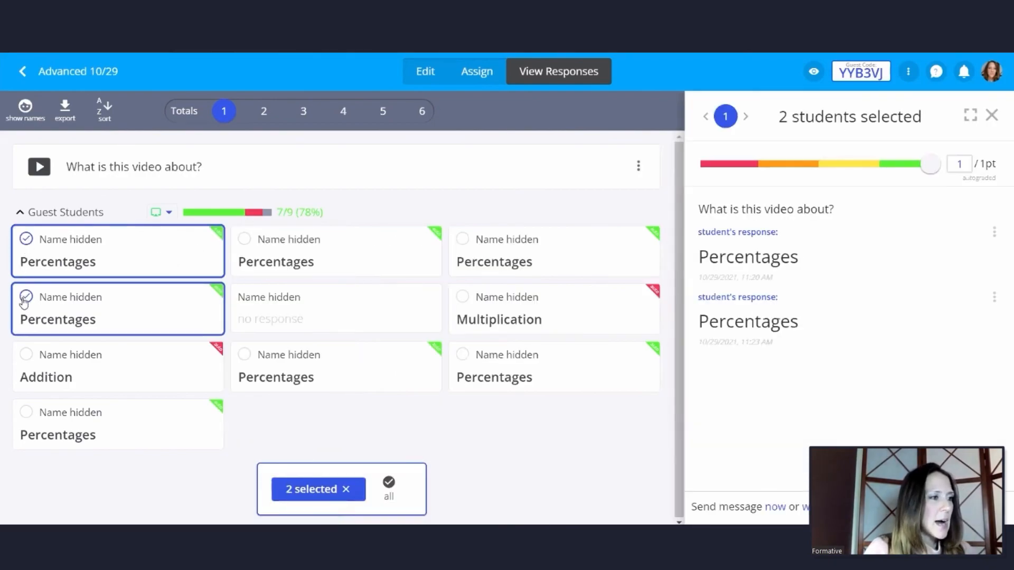
{"action": "left_click", "coordinate": [26, 414]}
{"action": "left_click", "coordinate": [244, 240]}
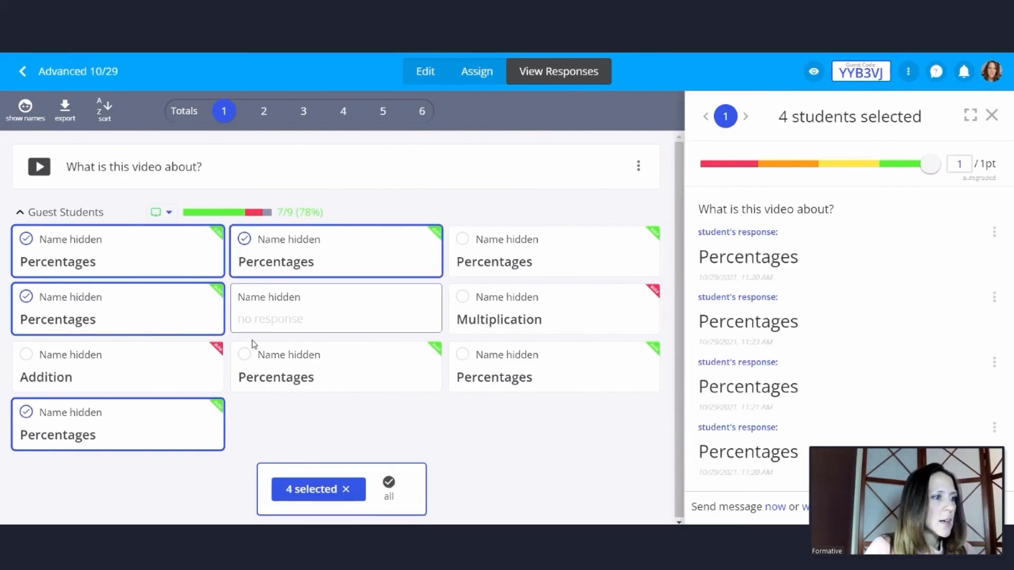
{"action": "left_click", "coordinate": [247, 356]}
{"action": "left_click", "coordinate": [457, 241]}
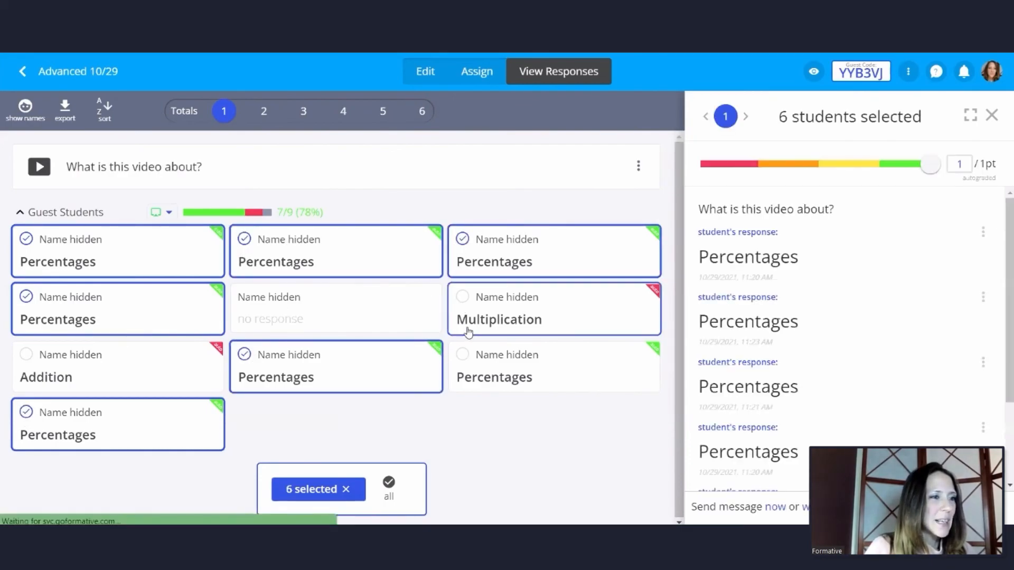
{"action": "left_click", "coordinate": [463, 355]}
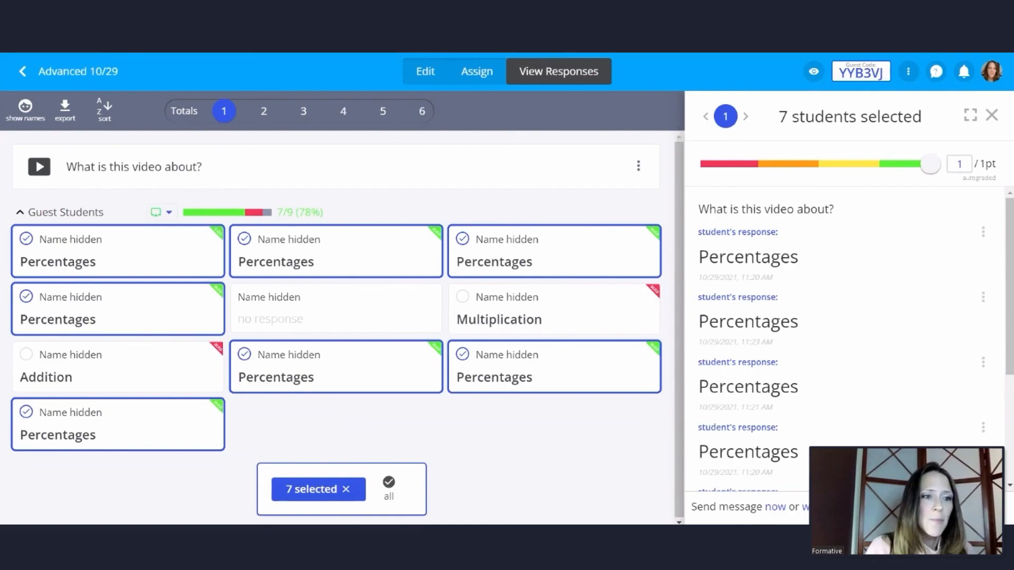
Send the feedback message "Nice job!" to the selected students and check it on one student's response
{"action": "left_click", "coordinate": [775, 506]}
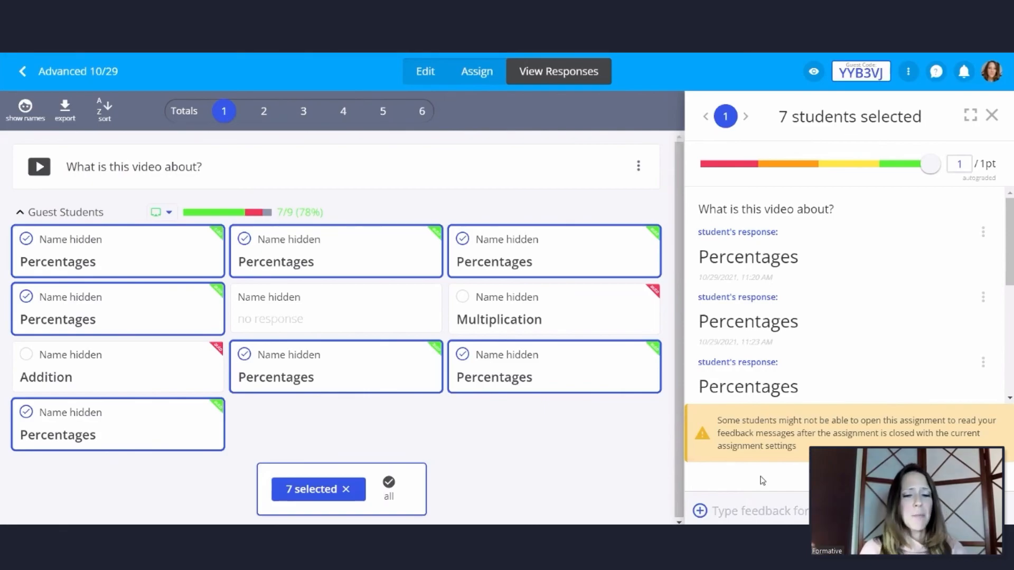
{"action": "type", "text": "Nice job!"}
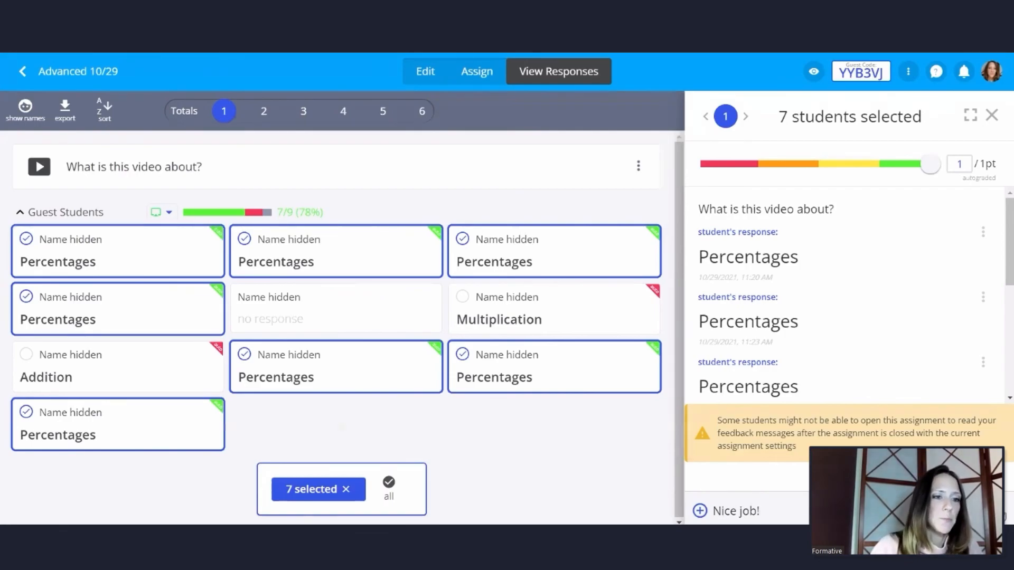
{"action": "key", "text": "Return"}
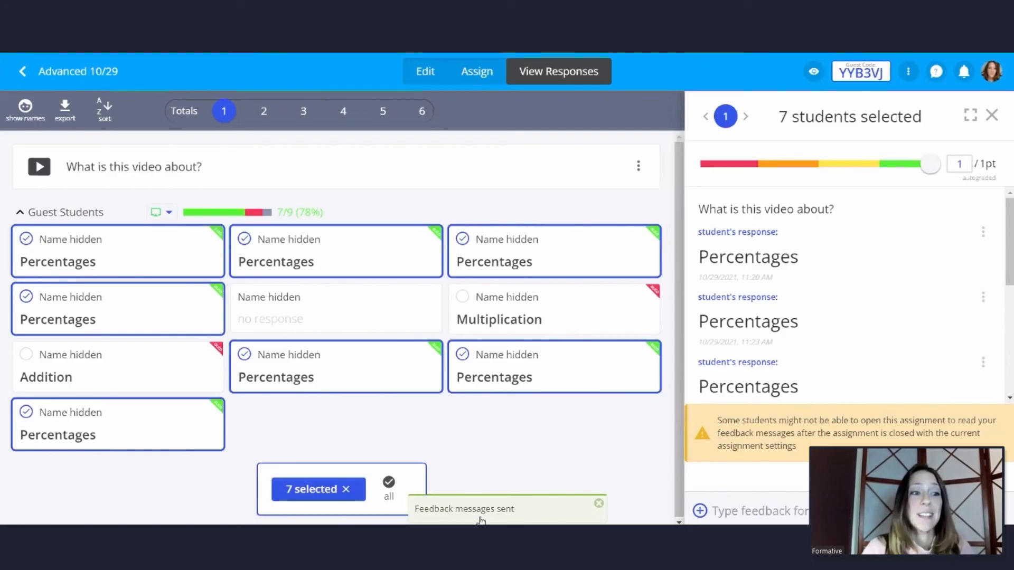
{"action": "left_click", "coordinate": [560, 251]}
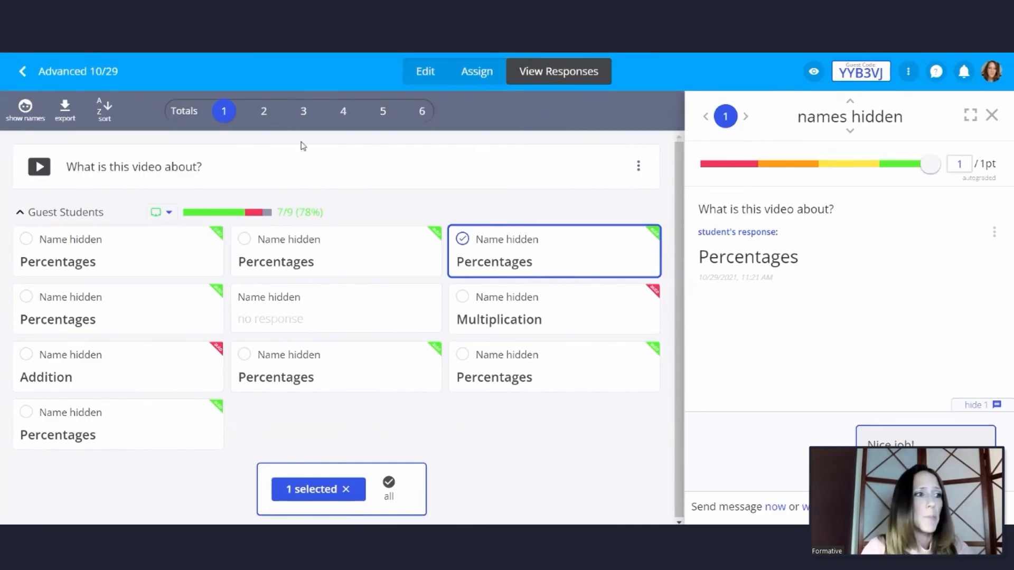
Return to the totals of all questions and open the assignment options for Guest Students
{"action": "left_click", "coordinate": [183, 112]}
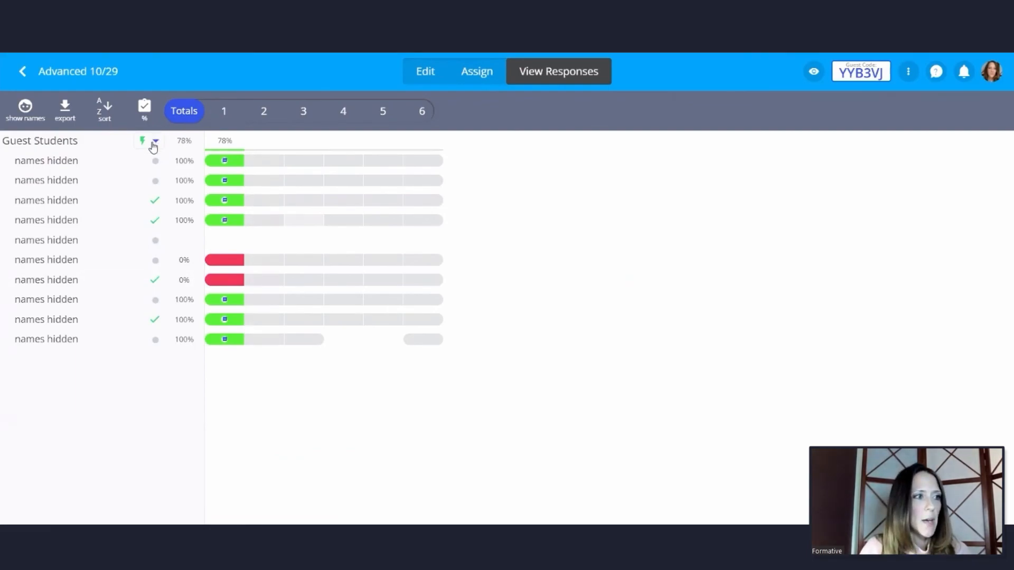
{"action": "left_click", "coordinate": [155, 141]}
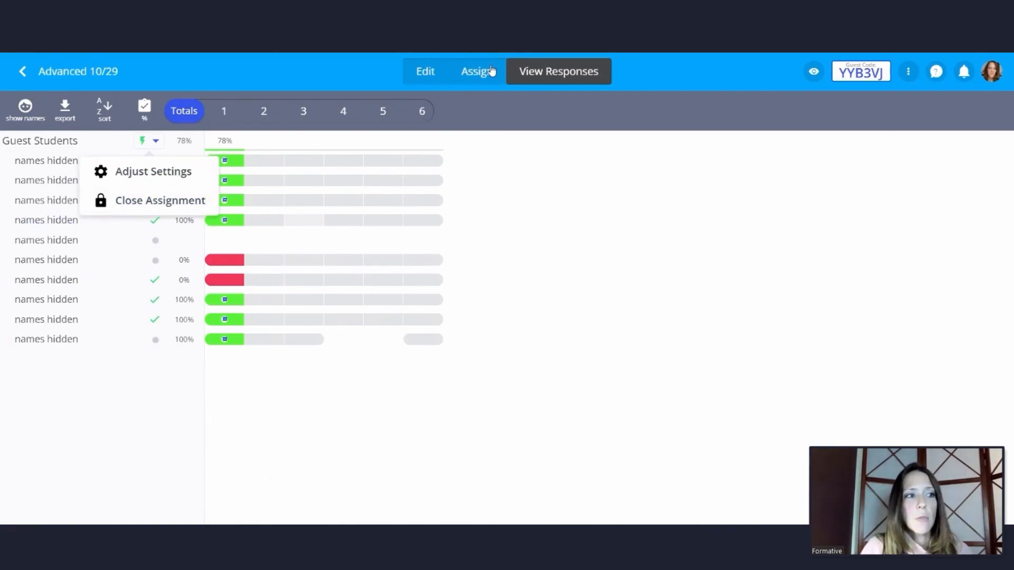
Open the assignment settings of Advanced 10/29 for Guest Students
{"action": "left_click", "coordinate": [477, 75]}
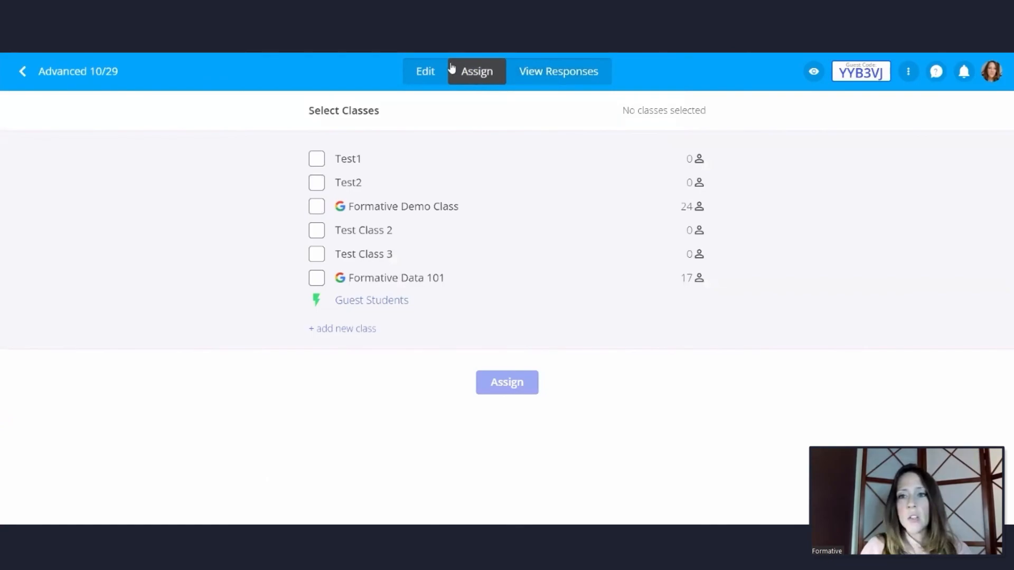
{"action": "left_click", "coordinate": [393, 302]}
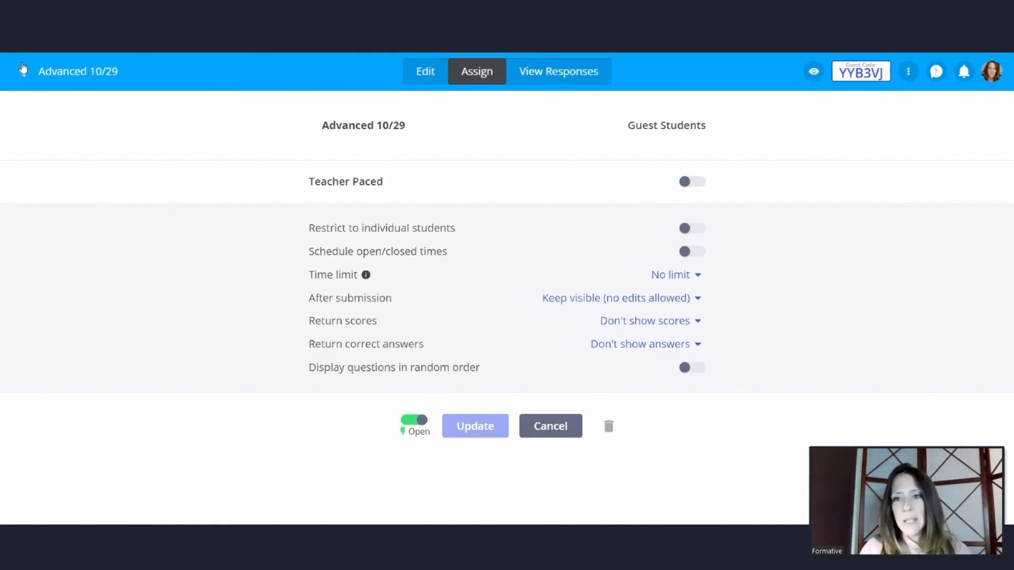
Return to the list of formatives and set the Guest Students assignment of Advanced 10/29 to Closed
{"action": "left_click", "coordinate": [22, 70]}
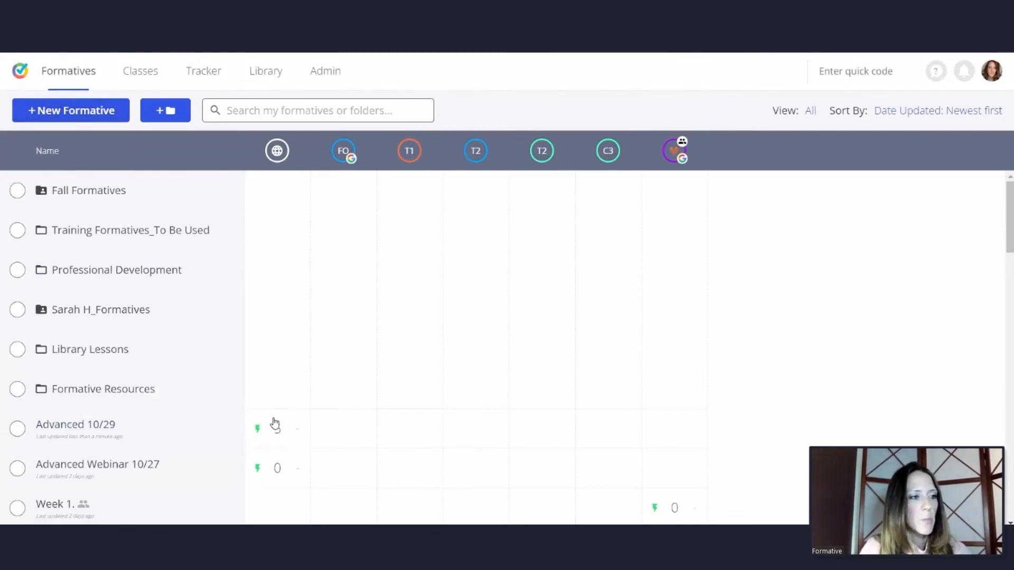
{"action": "left_click", "coordinate": [259, 431]}
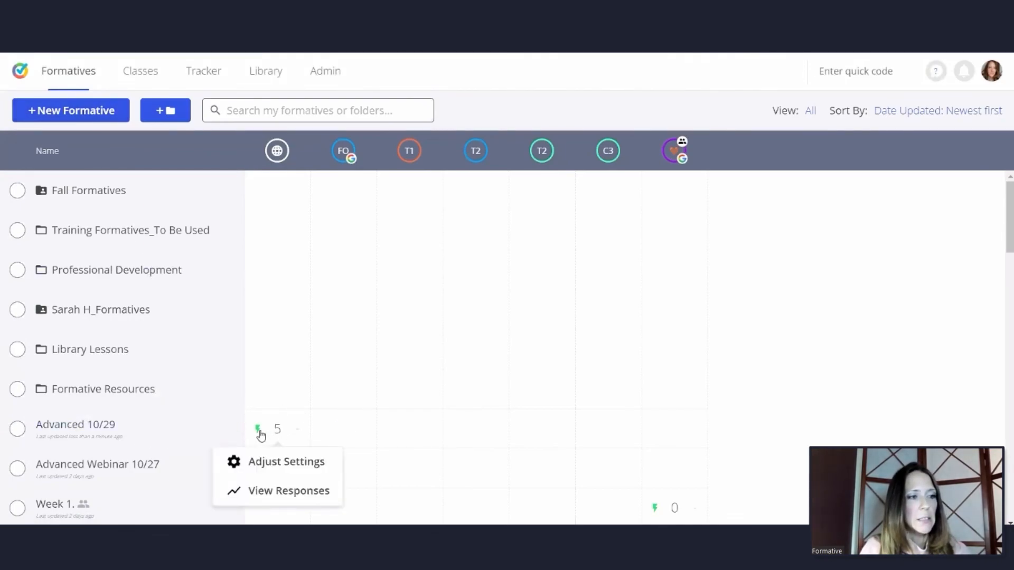
{"action": "left_click", "coordinate": [283, 465]}
{"action": "left_click", "coordinate": [408, 450]}
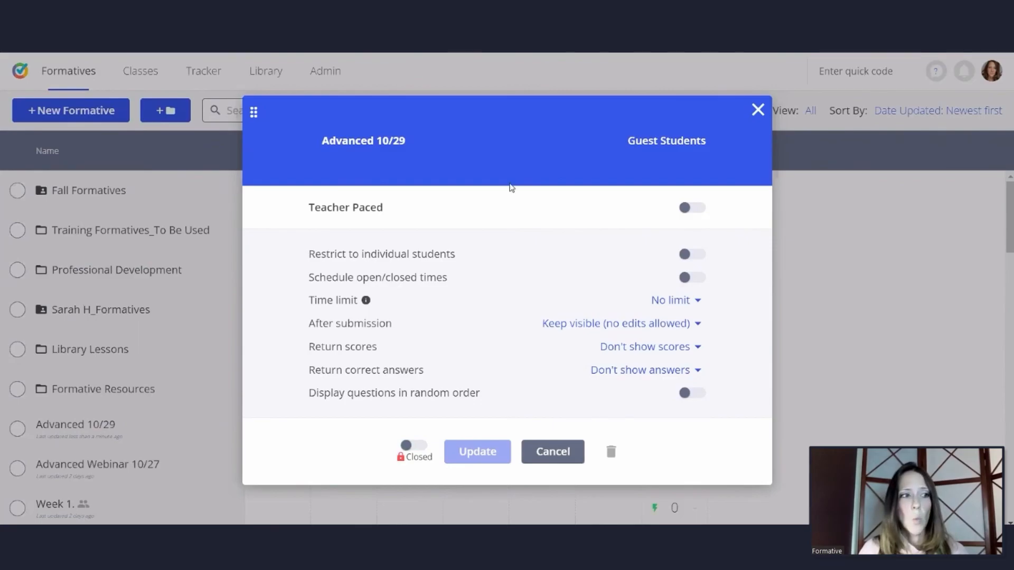
{"action": "left_click", "coordinate": [756, 110]}
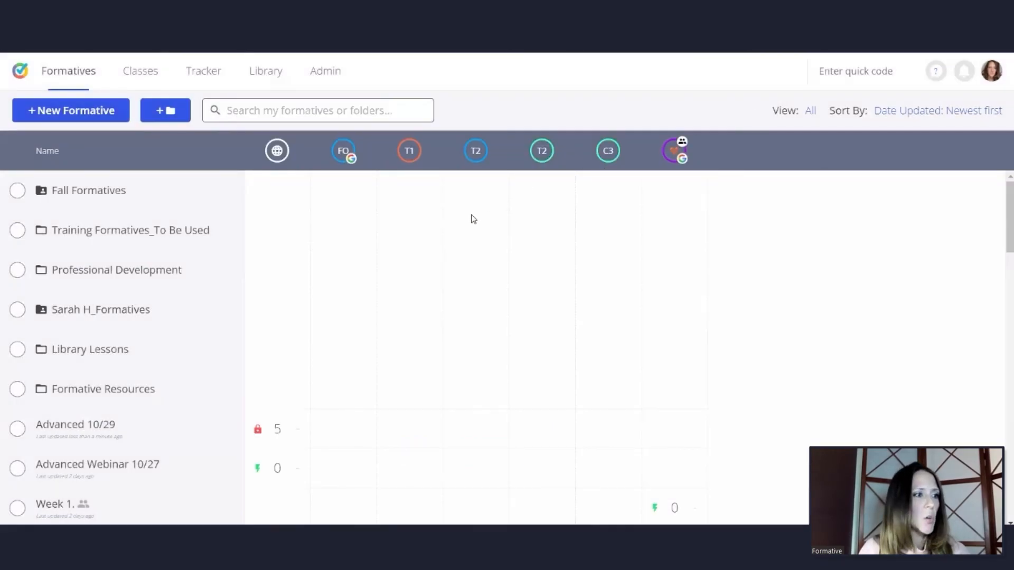
Reopen Advanced 10/29, view the responses to question 1 and open the feedback pane for a "Percentages" response
{"action": "left_click", "coordinate": [83, 425]}
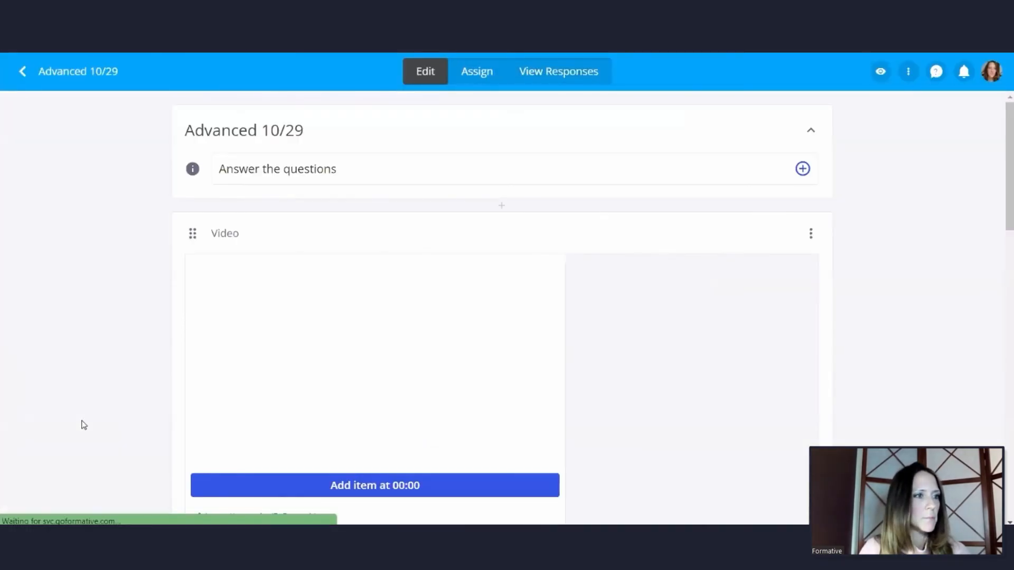
{"action": "left_click", "coordinate": [577, 78]}
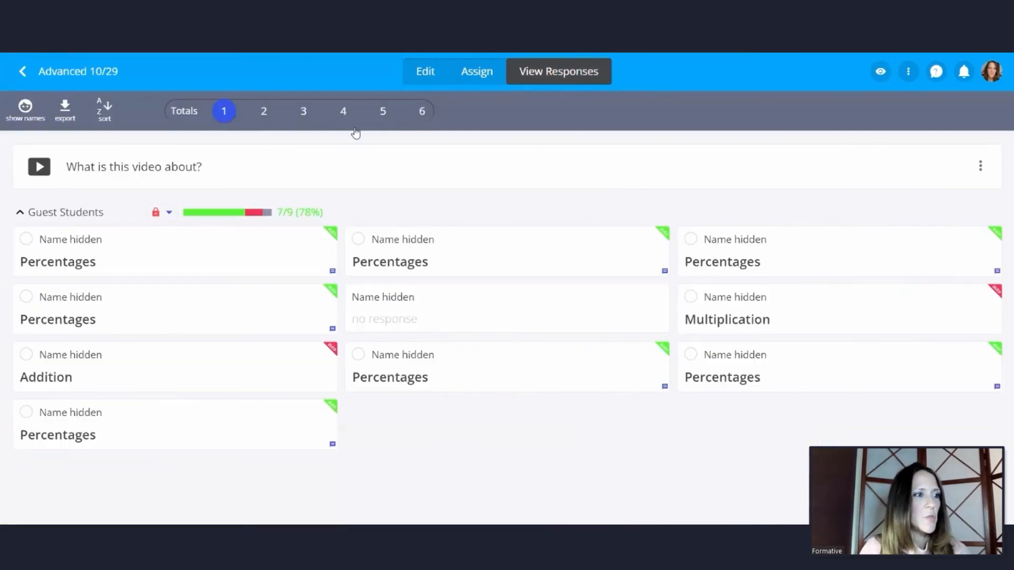
{"action": "left_click", "coordinate": [603, 251]}
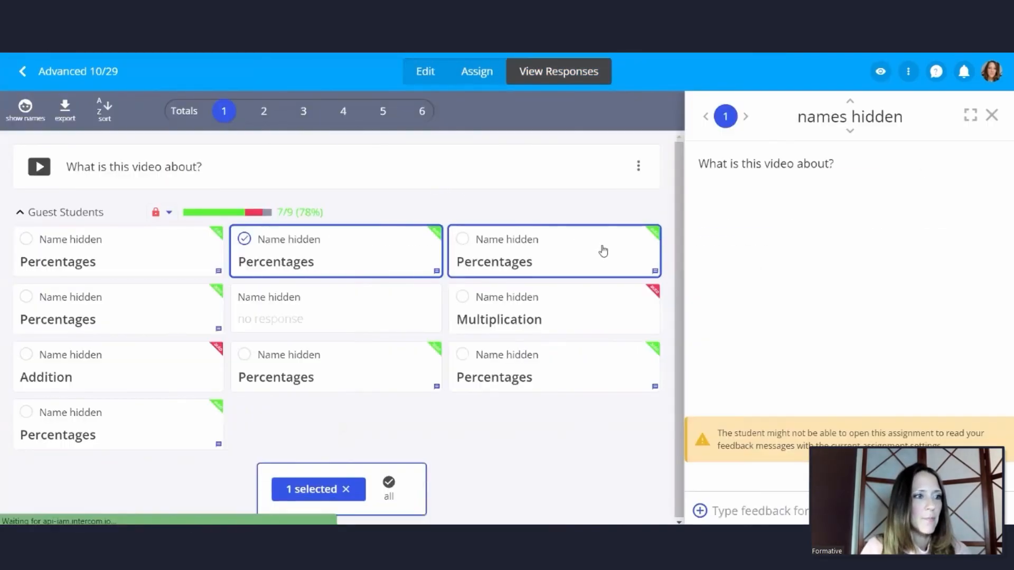